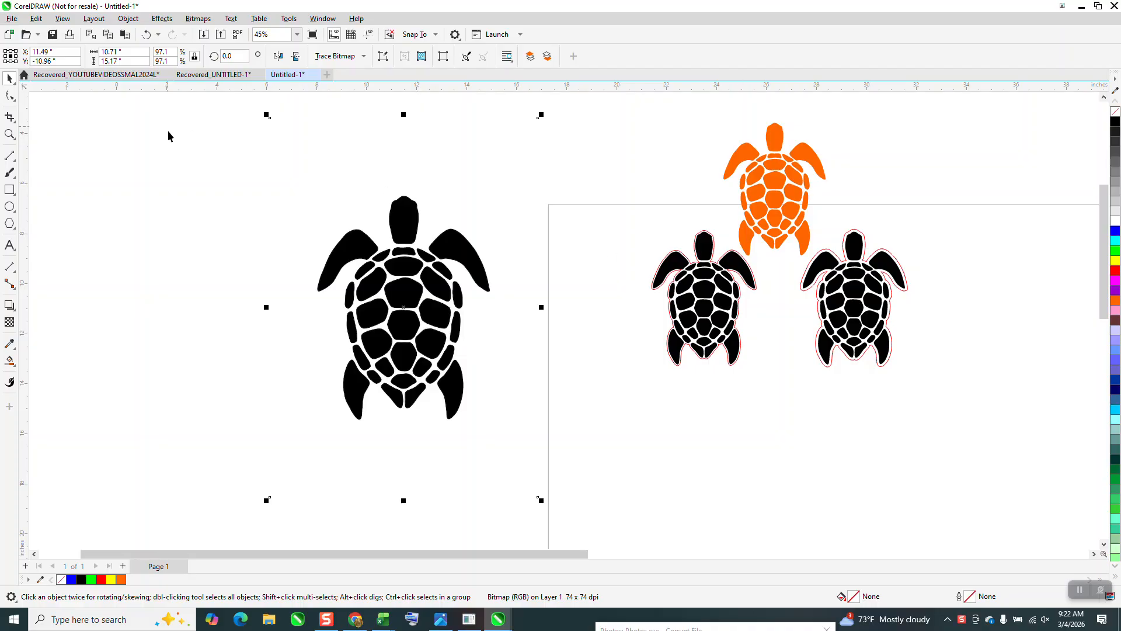
# Step: Draw a rectangle about 15.9 by 17.63 inches around the large turtle bitmap, fill it yellow, and place it behind the bitmap
pyautogui.moveTo(184, 116); pyautogui.dragTo(415, 372)
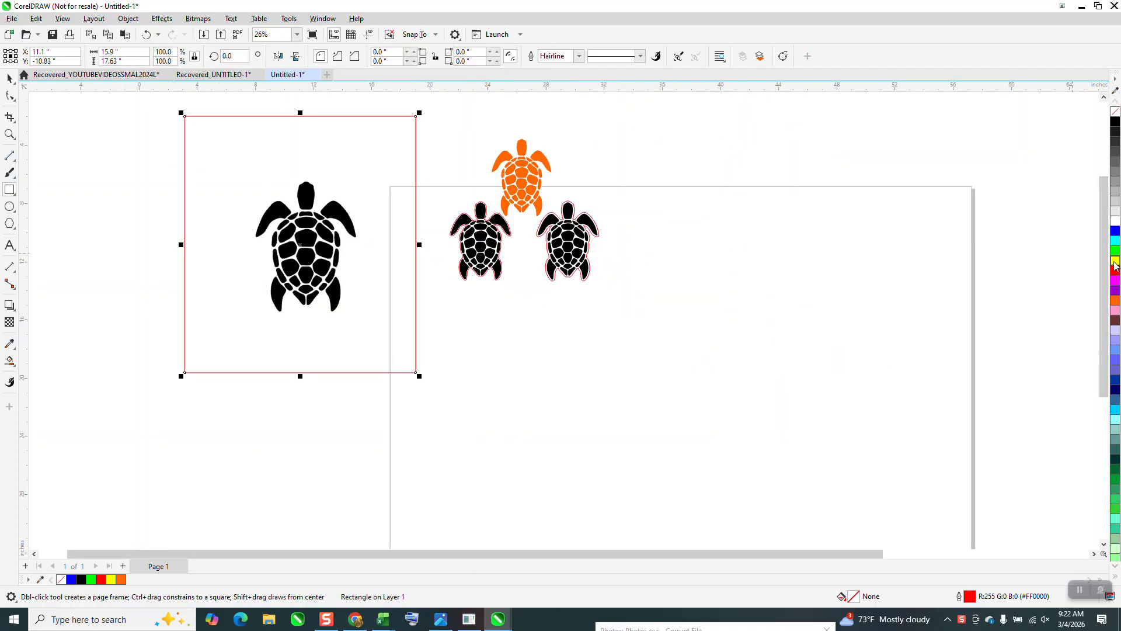
pyautogui.click(1116, 261)
pyautogui.click(127, 18)
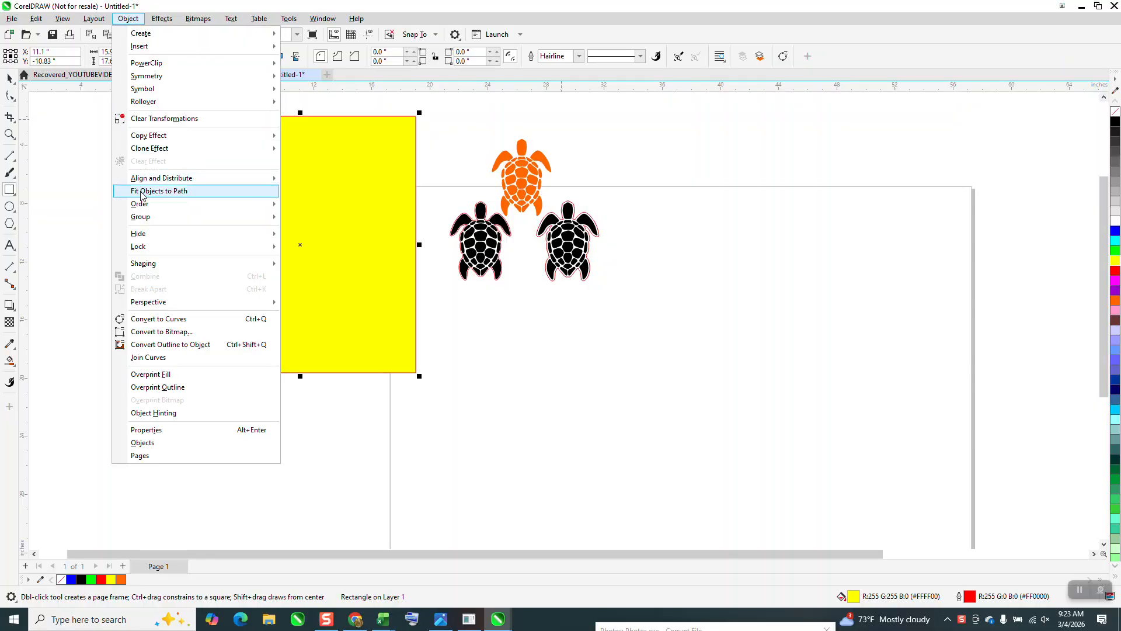
pyautogui.moveTo(150, 205)
pyautogui.click(320, 219)
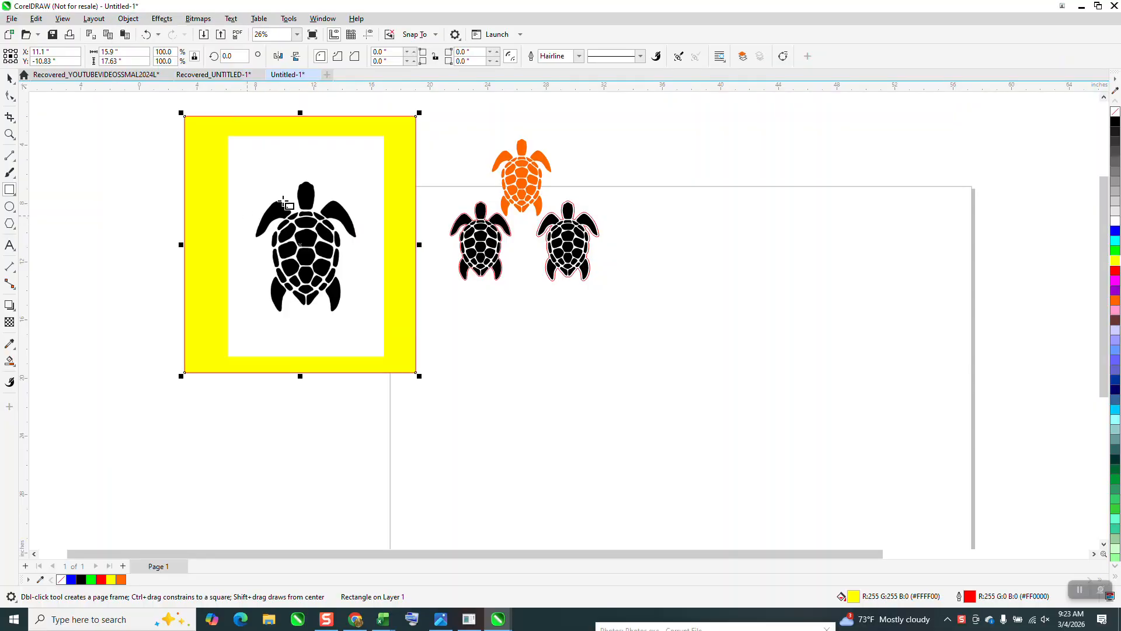
pyautogui.press('space')
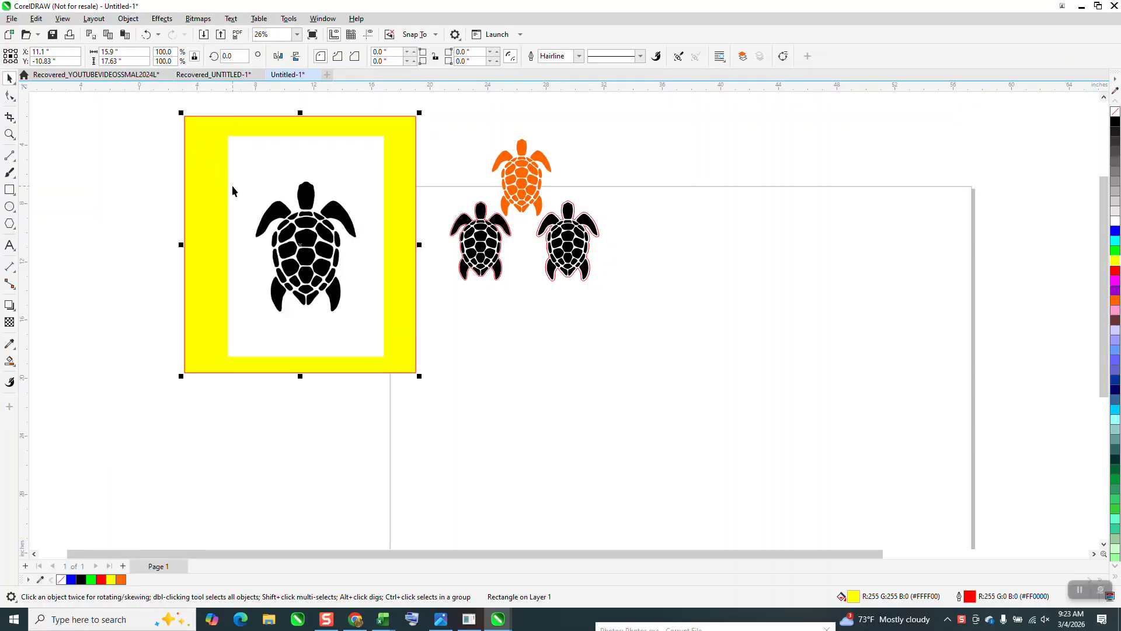
# Step: Crop the large turtle bitmap close around the turtle, to about 7.27 by 9.6 inches
pyautogui.click(266, 182)
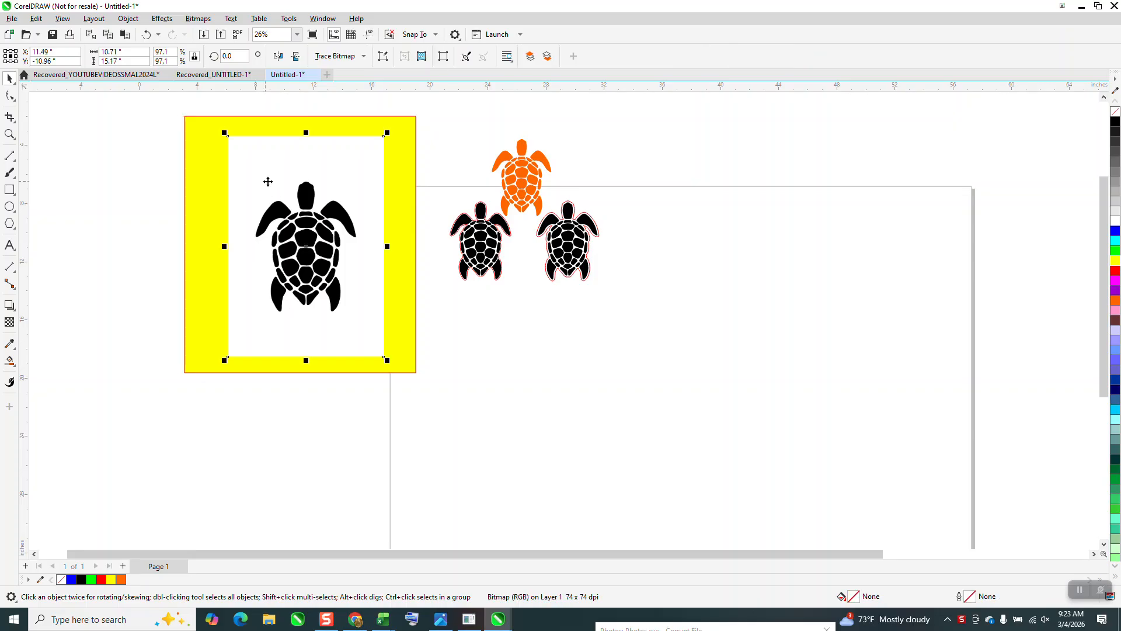
pyautogui.click(16, 121)
pyautogui.click(43, 115)
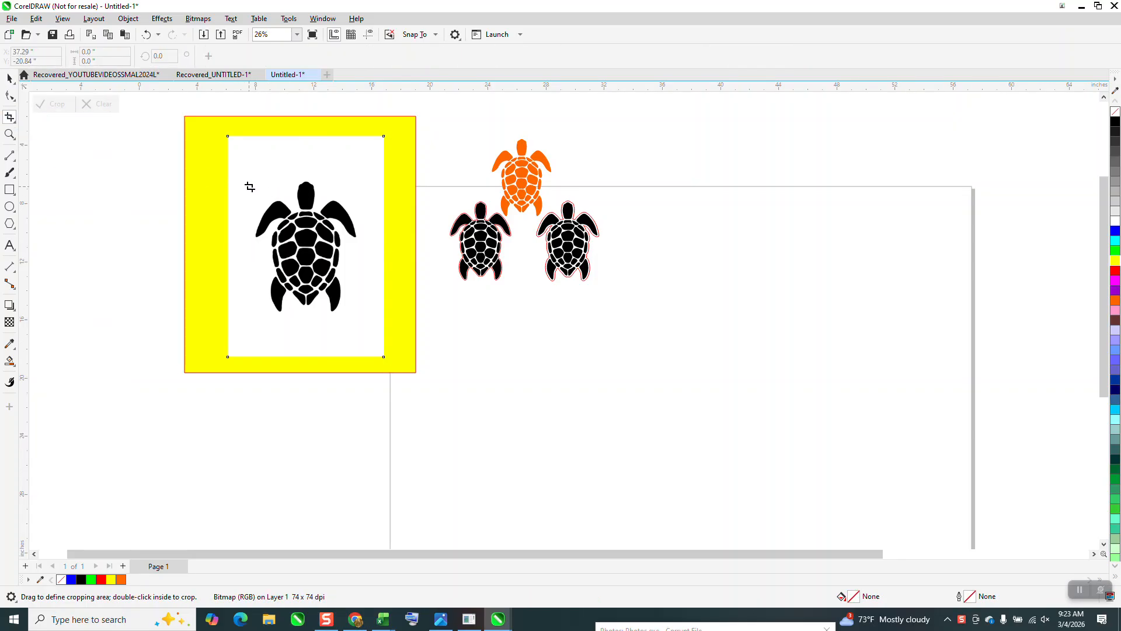
pyautogui.moveTo(256, 180); pyautogui.dragTo(359, 318)
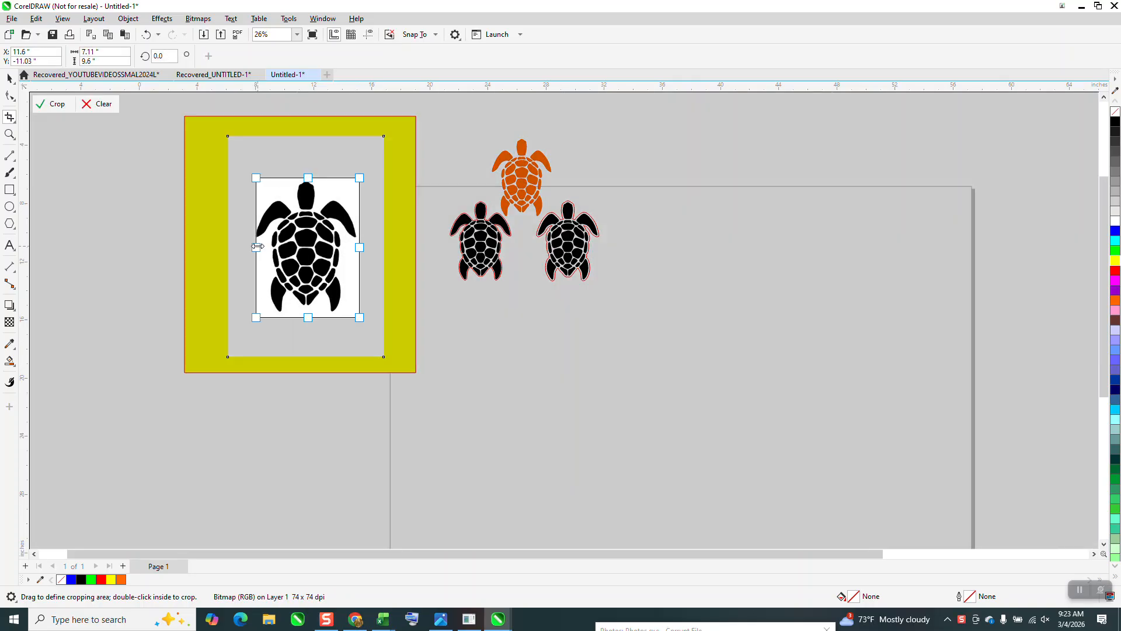
pyautogui.moveTo(255, 247); pyautogui.dragTo(254, 247)
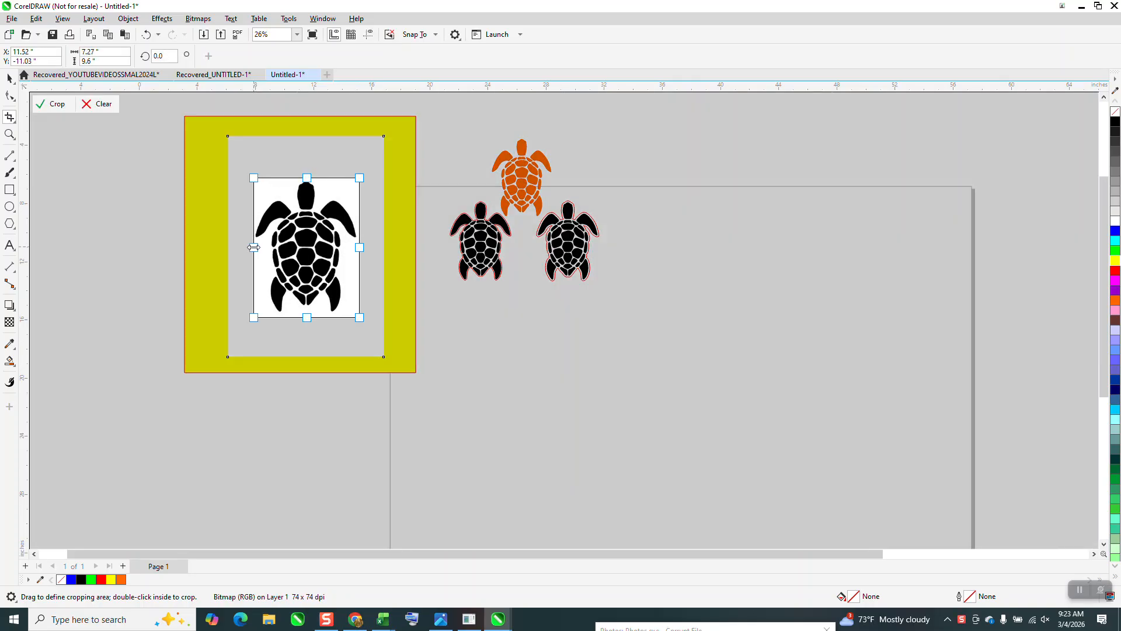
pyautogui.click(48, 105)
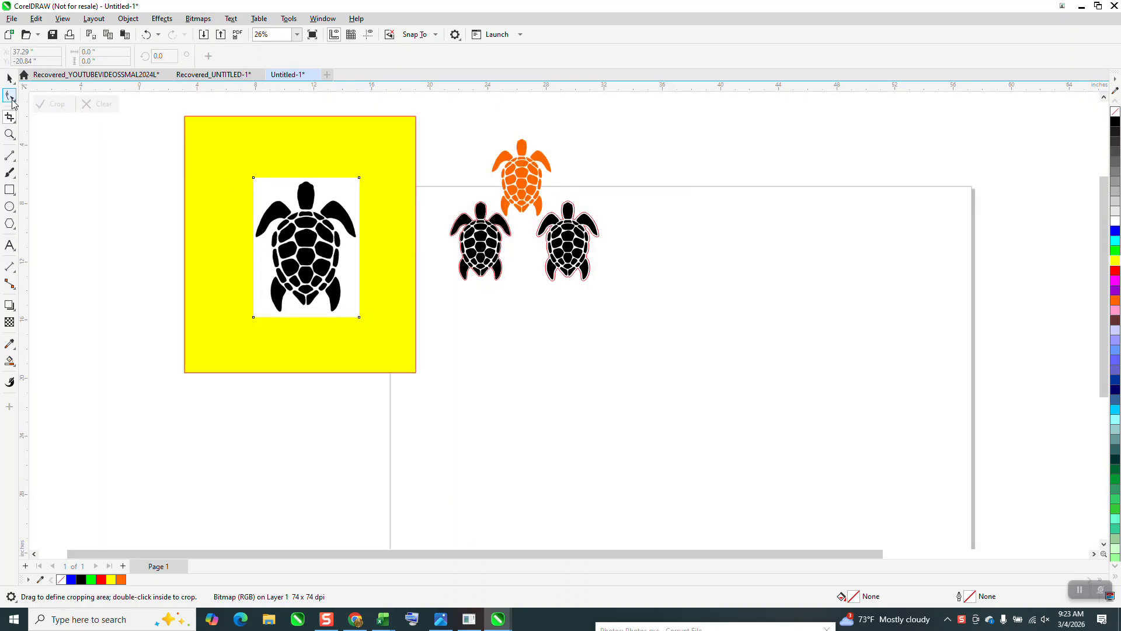
# Step: Move the cropped turtle bitmap beside the two outlined turtles and scale it down to about 4.2 by 5.54 inches
pyautogui.press('space')
pyautogui.moveTo(283, 232); pyautogui.dragTo(676, 278)
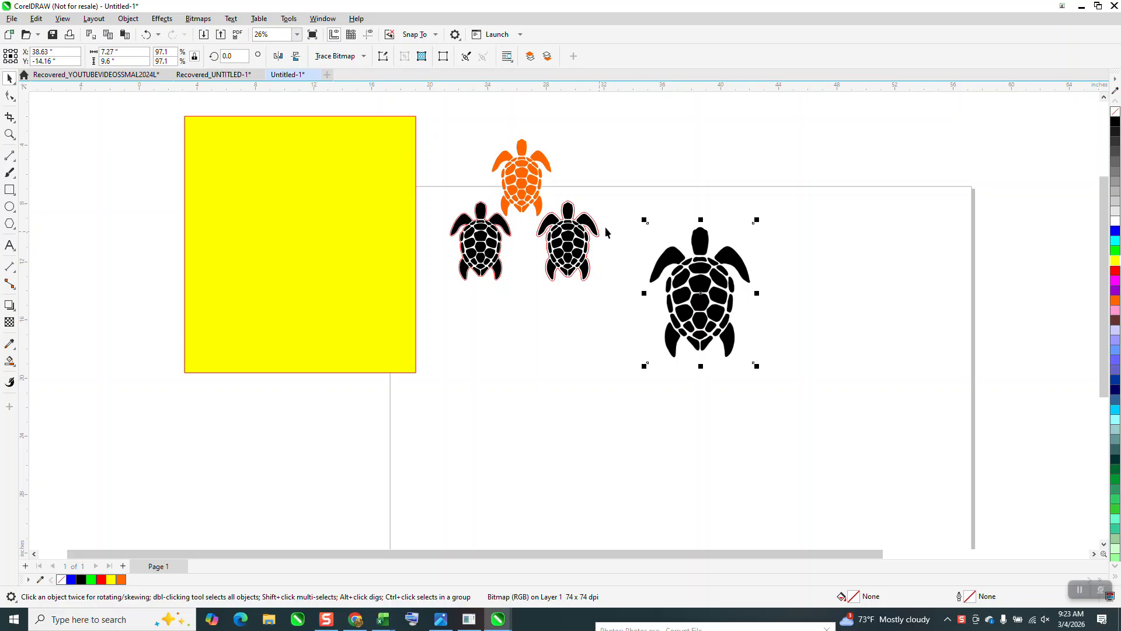
pyautogui.moveTo(757, 220); pyautogui.dragTo(654, 237)
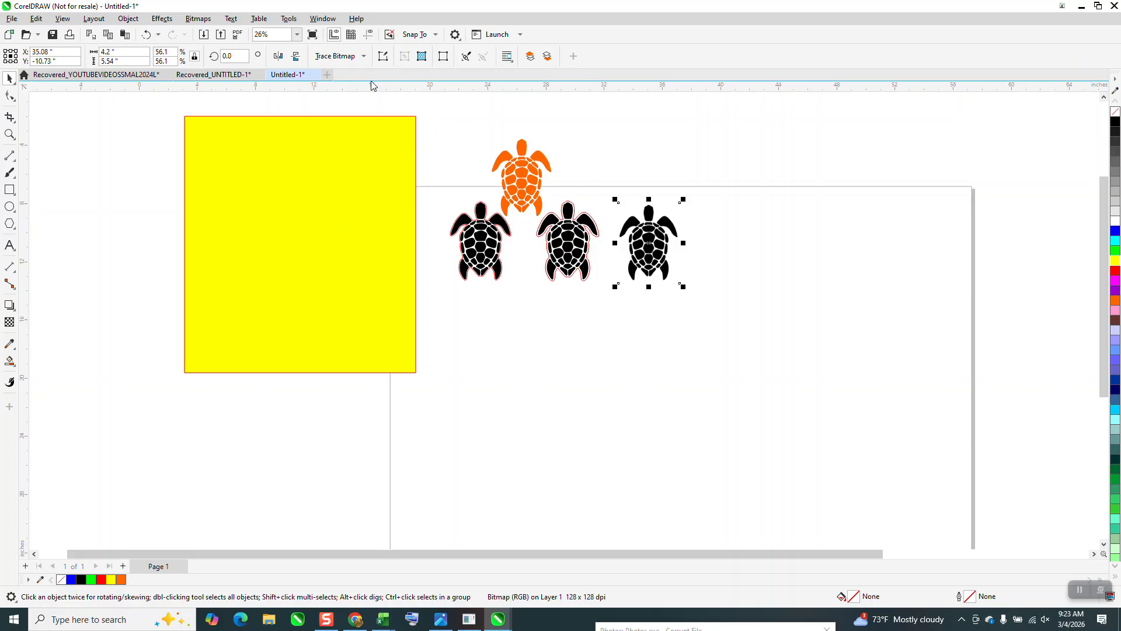
pyautogui.click(363, 56)
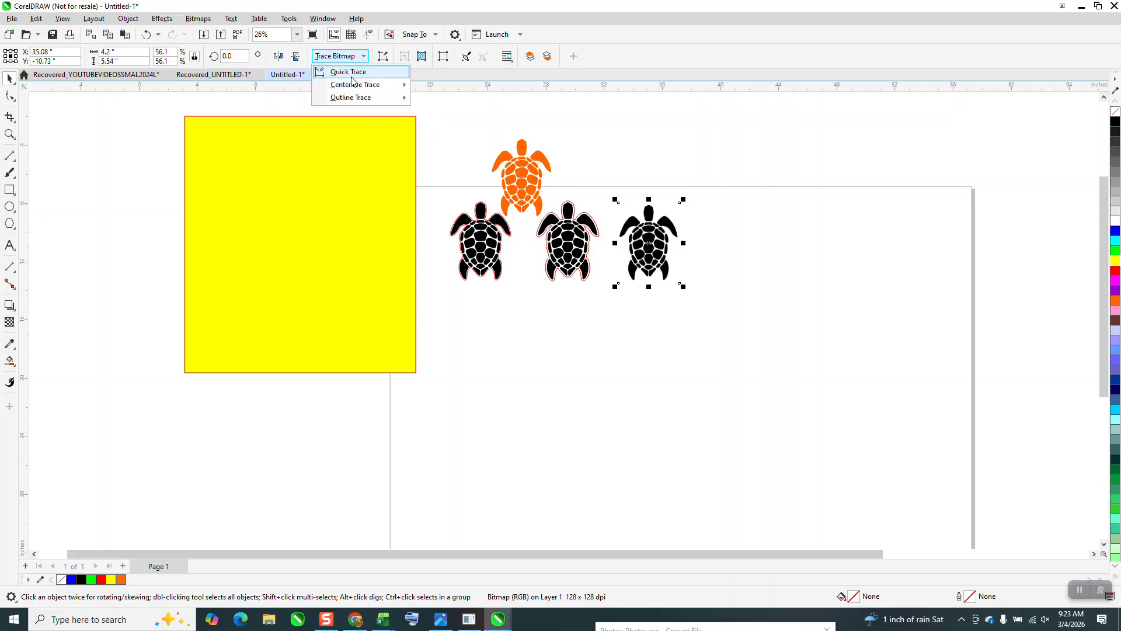
pyautogui.moveTo(352, 98)
pyautogui.click(9, 134)
pyautogui.moveTo(471, 200); pyautogui.dragTo(607, 303)
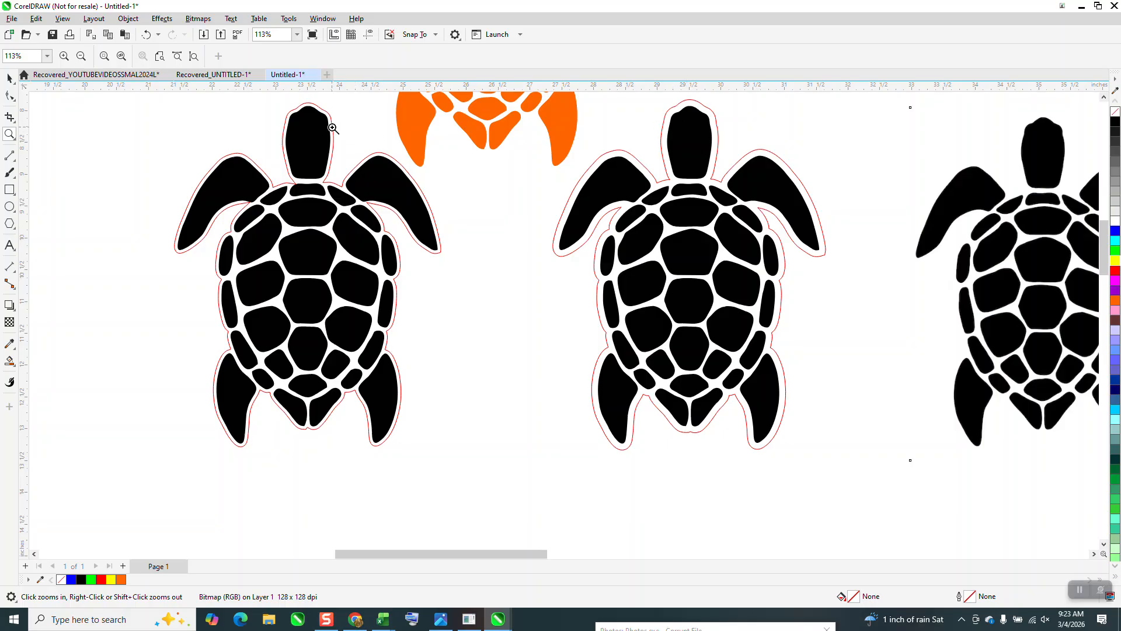
pyautogui.scroll(-3, 303, 175)
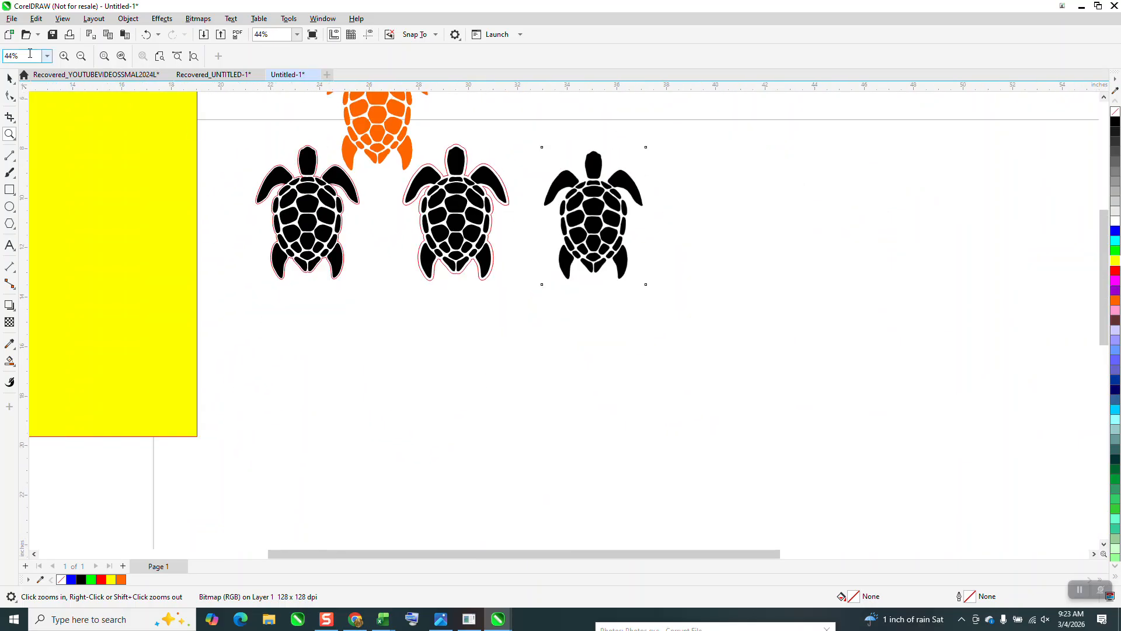
# Step: Outline-trace the small turtle bitmap with the Clipart image type, then move the traced vector turtle to the right of the bitmap
pyautogui.click(9, 78)
pyautogui.click(551, 229)
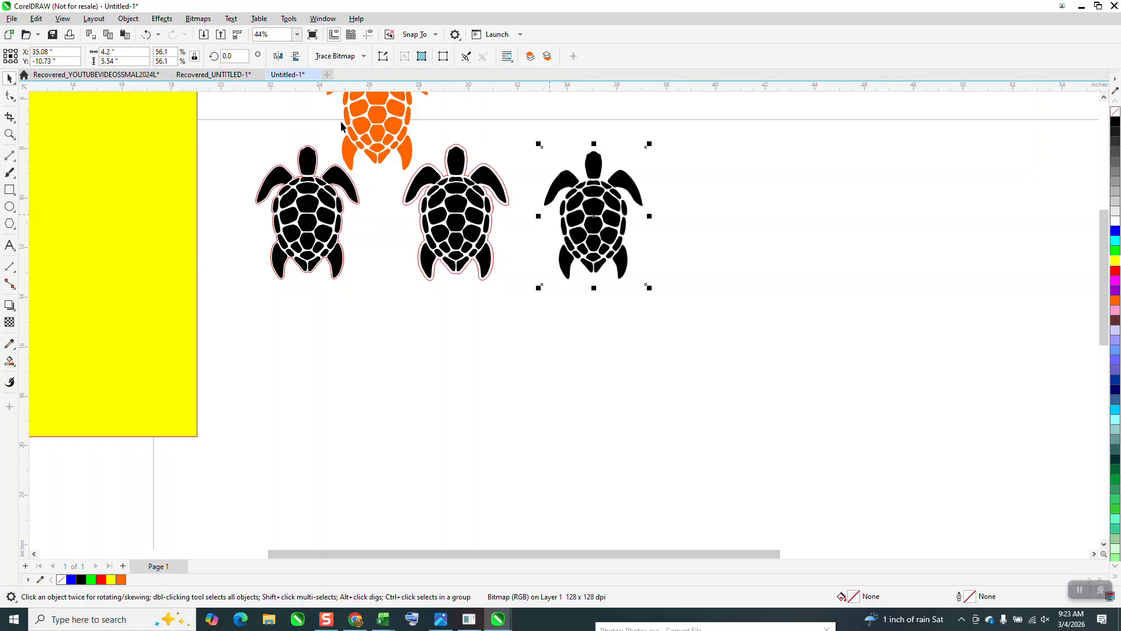
pyautogui.click(364, 56)
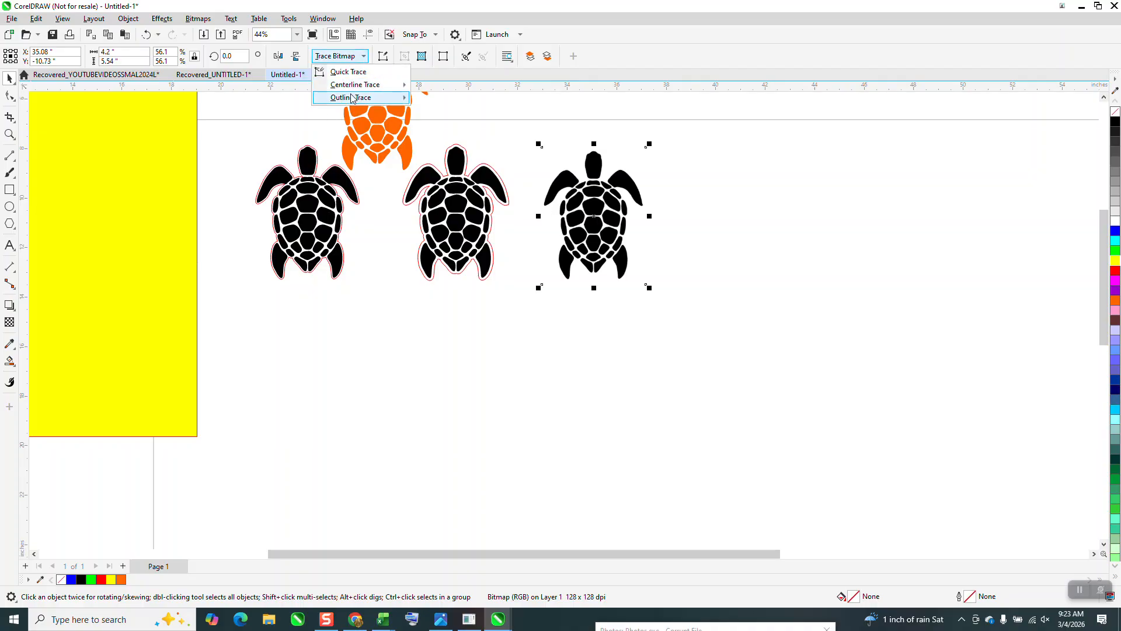
pyautogui.moveTo(353, 98)
pyautogui.click(428, 138)
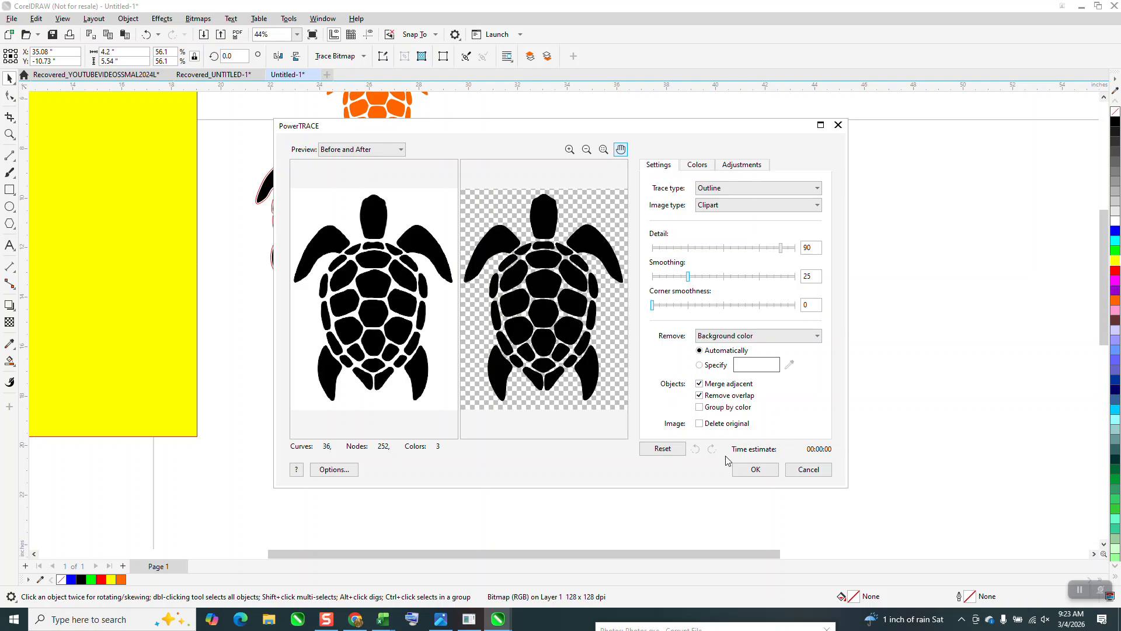
pyautogui.click(755, 470)
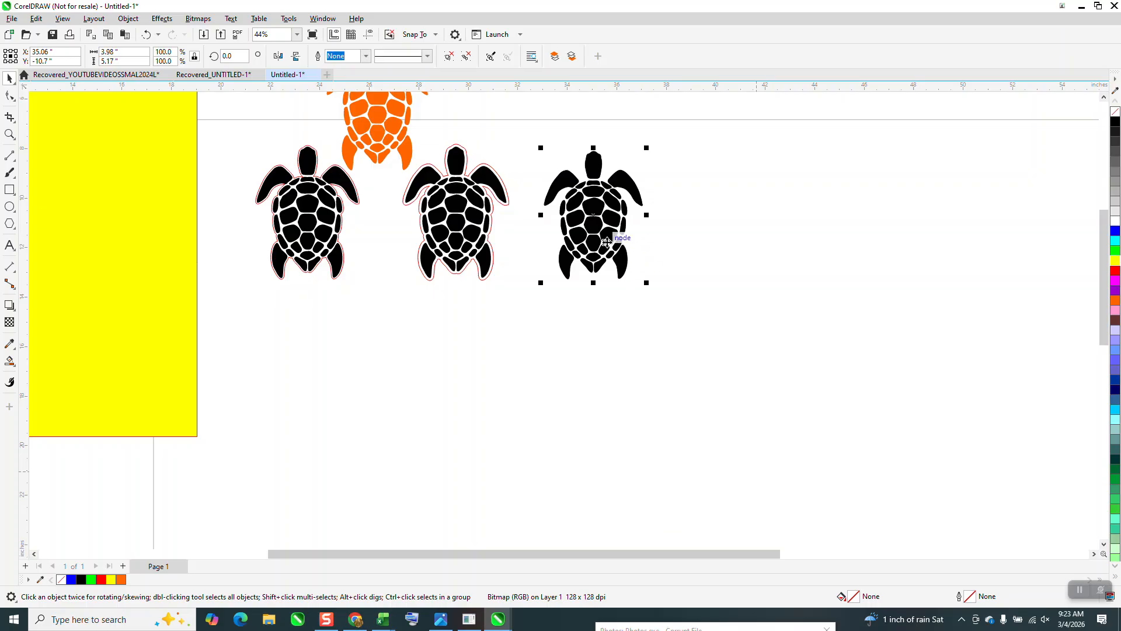
pyautogui.moveTo(595, 227)
pyautogui.mouseDown()
pyautogui.moveTo(709, 236)
pyautogui.moveTo(713, 221)
pyautogui.mouseUp()
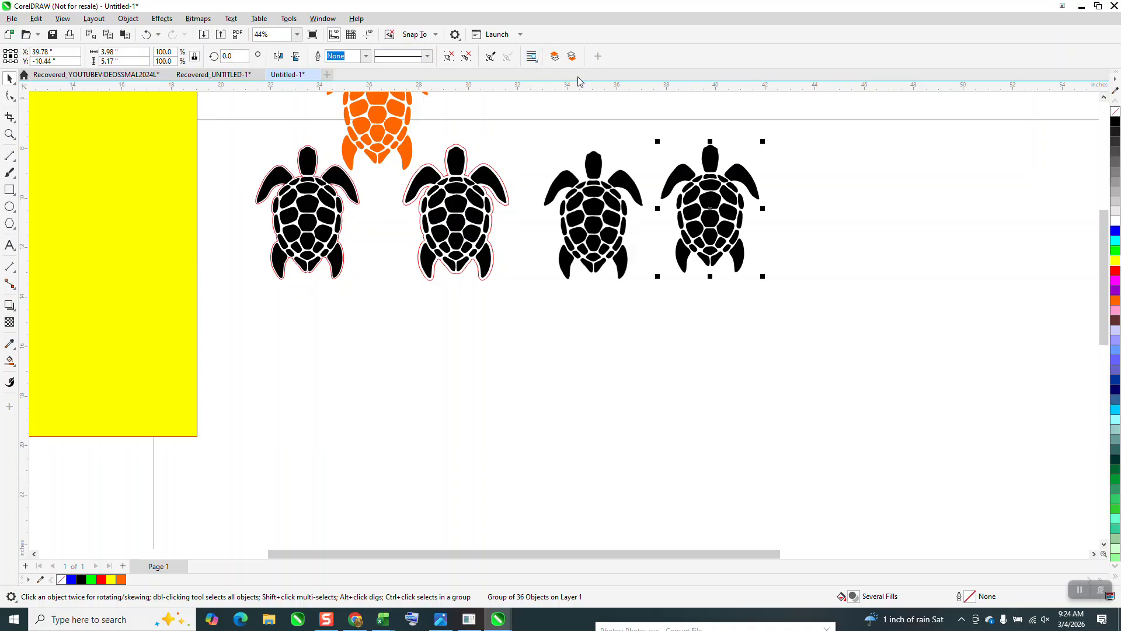
# Step: Ungroup the traced turtle, create a boundary curve from its pieces, and move that curve 6 inches to the right
pyautogui.click(129, 22)
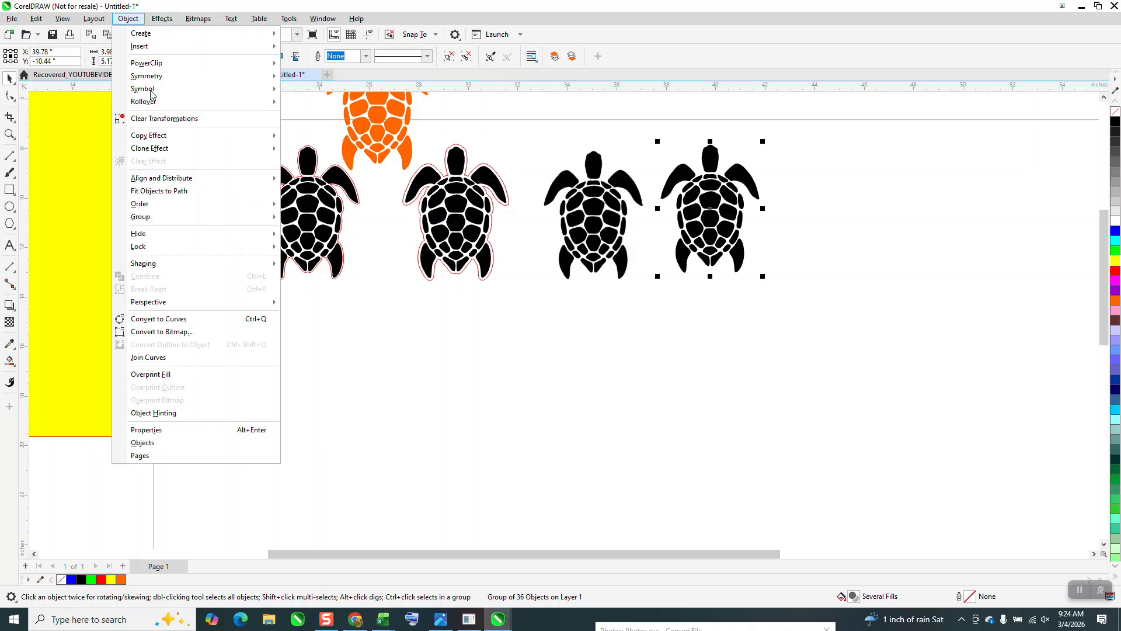
pyautogui.moveTo(237, 222)
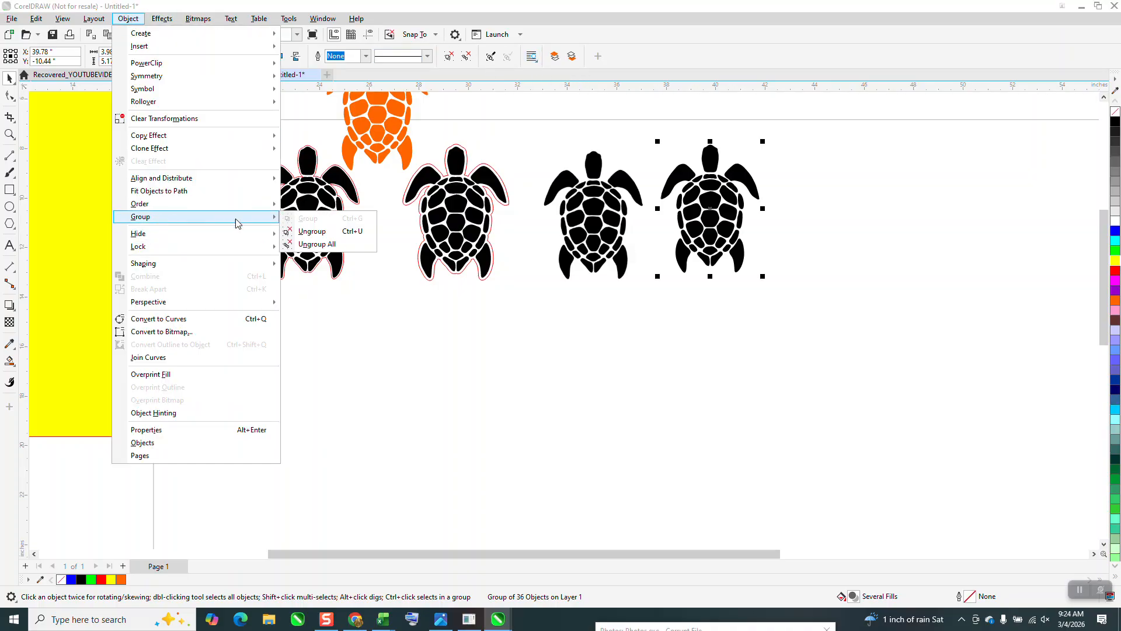
pyautogui.click(304, 231)
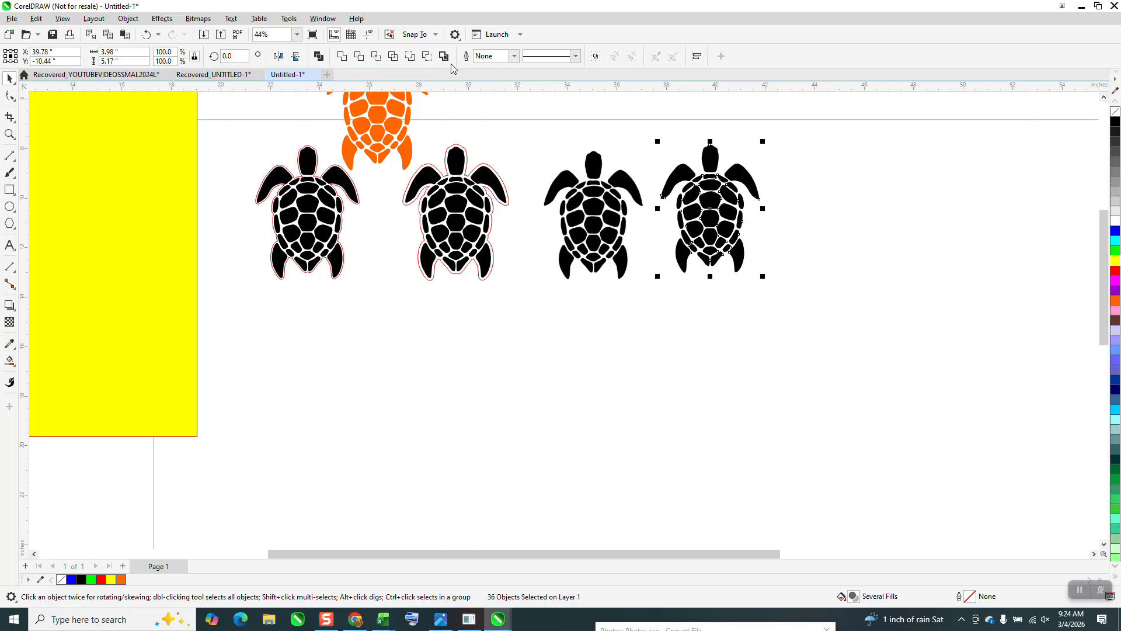
pyautogui.click(444, 56)
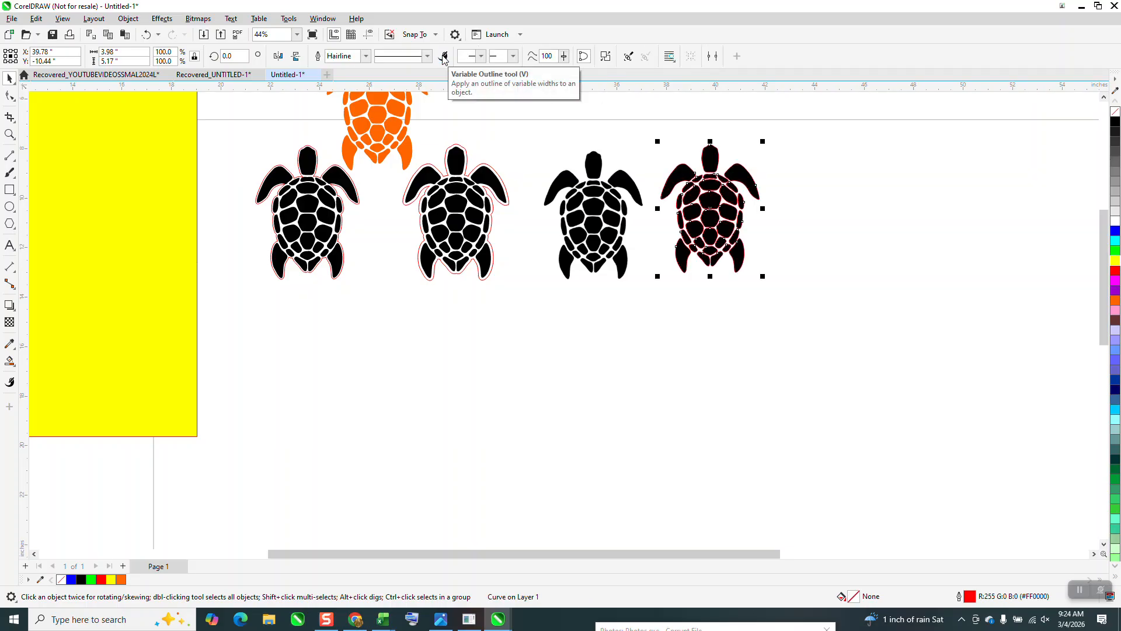
pyautogui.press('Right')
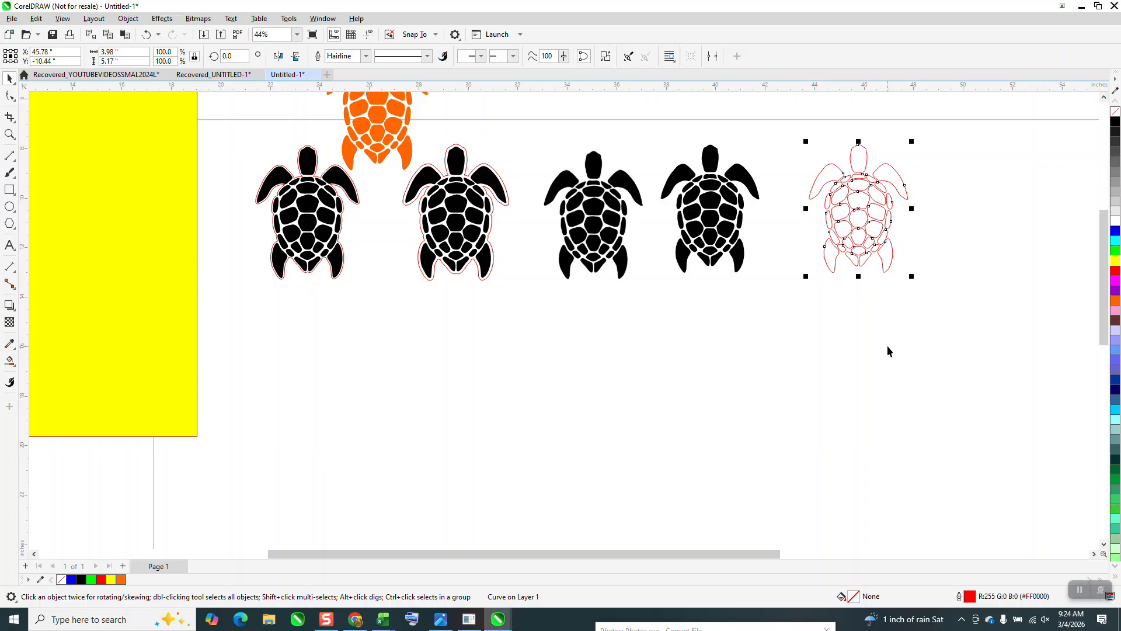
pyautogui.click(889, 345)
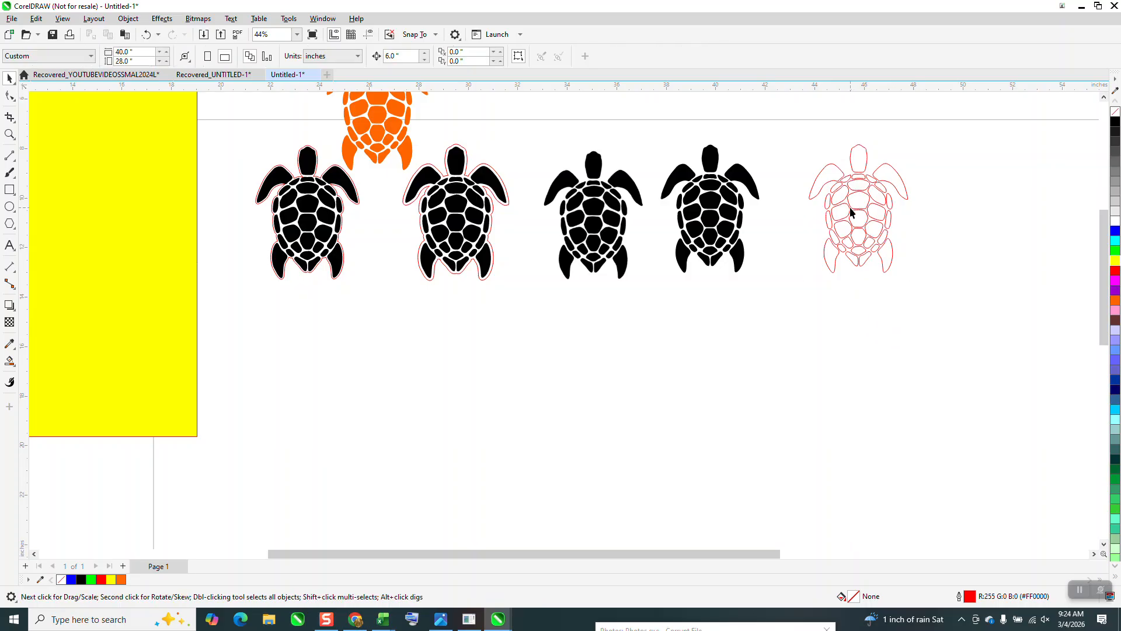
# Step: Apply an outside contour with 1 step and a 0.1 inch offset to the red turtle boundary curve
pyautogui.click(828, 187)
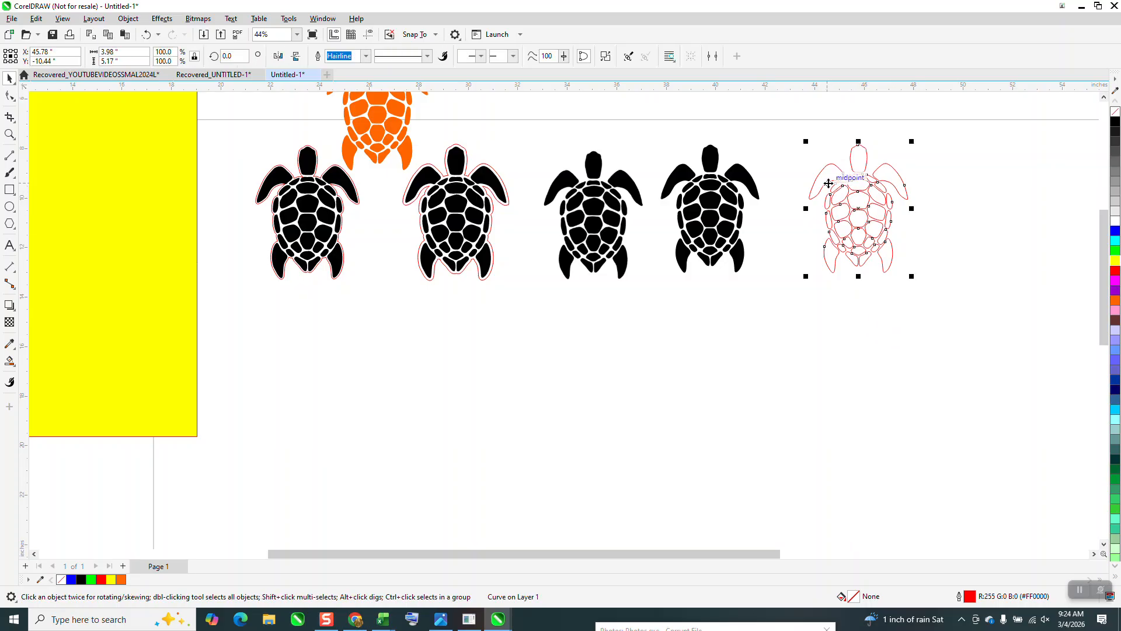
pyautogui.click(164, 21)
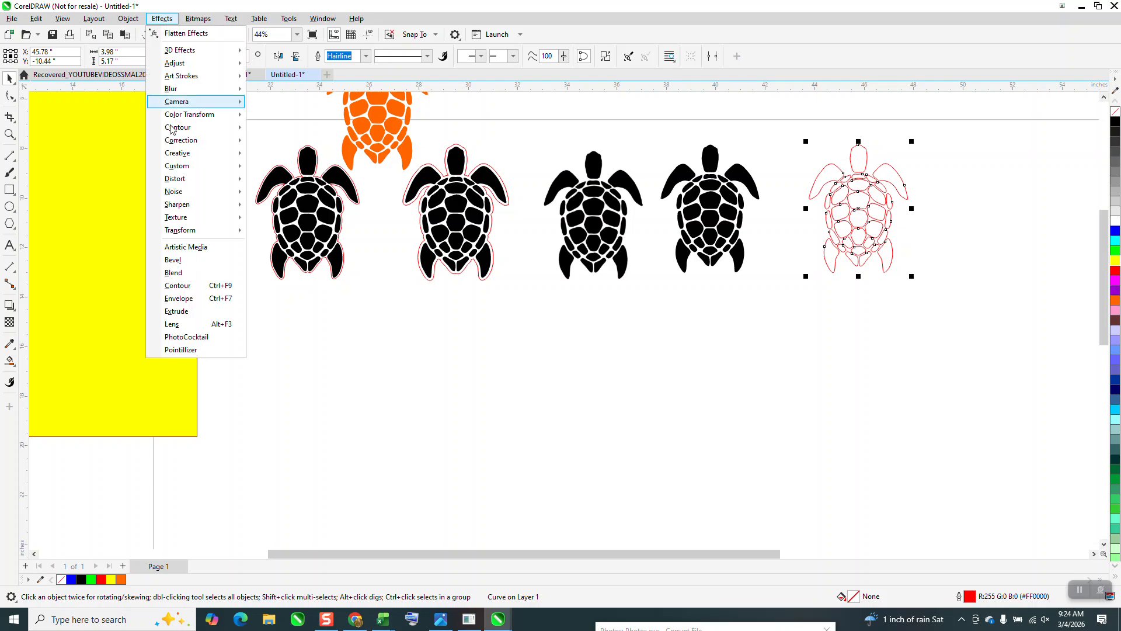
pyautogui.click(189, 287)
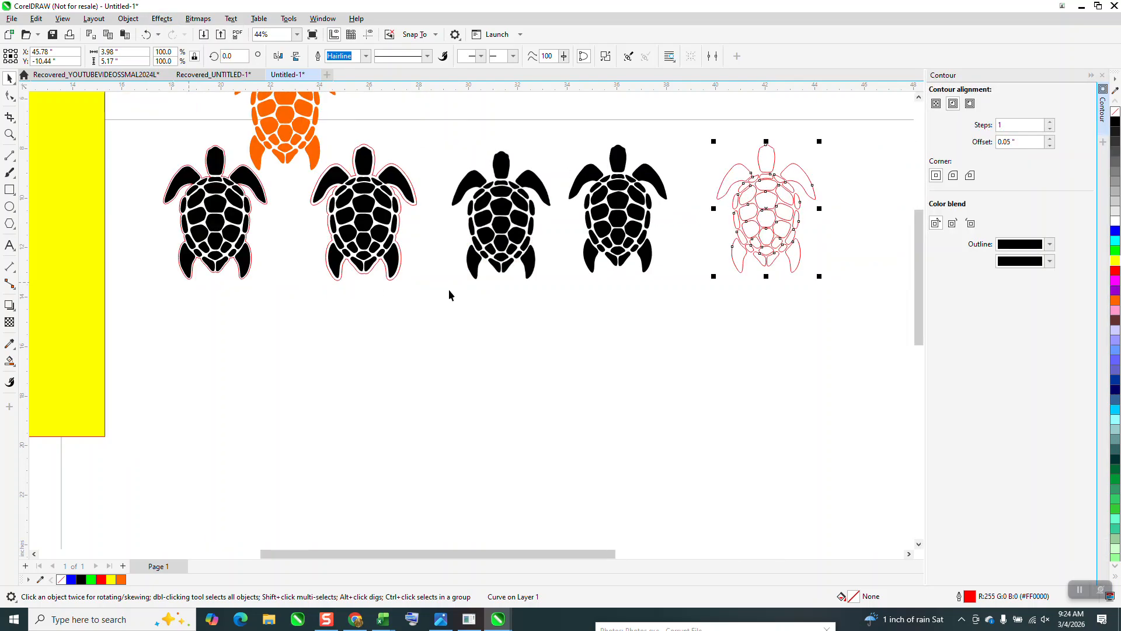
pyautogui.moveTo(1017, 142); pyautogui.dragTo(954, 154)
pyautogui.write('.')
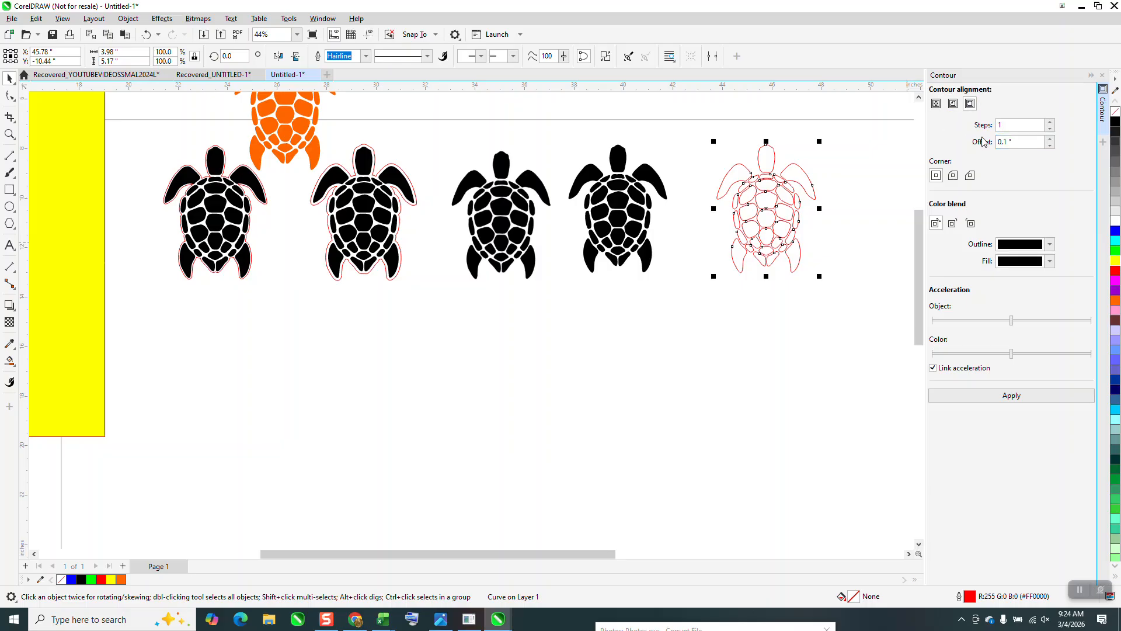
pyautogui.click(1020, 396)
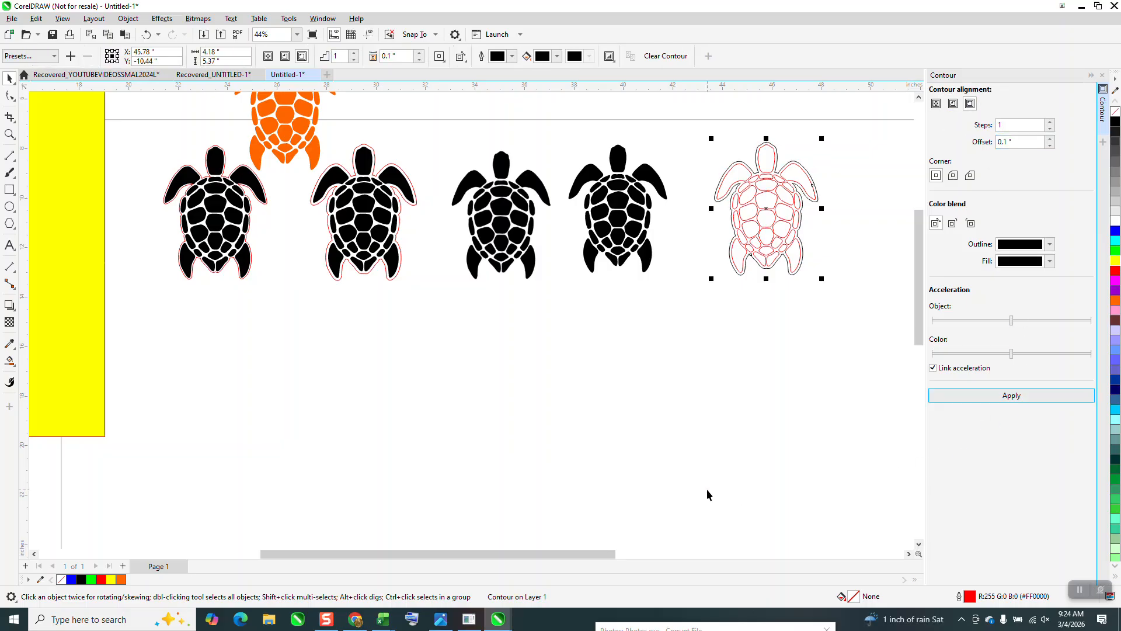
# Step: Break the contour apart, move the red turtle curve 6 inches right off it, and select the remaining black contour outline
pyautogui.click(129, 19)
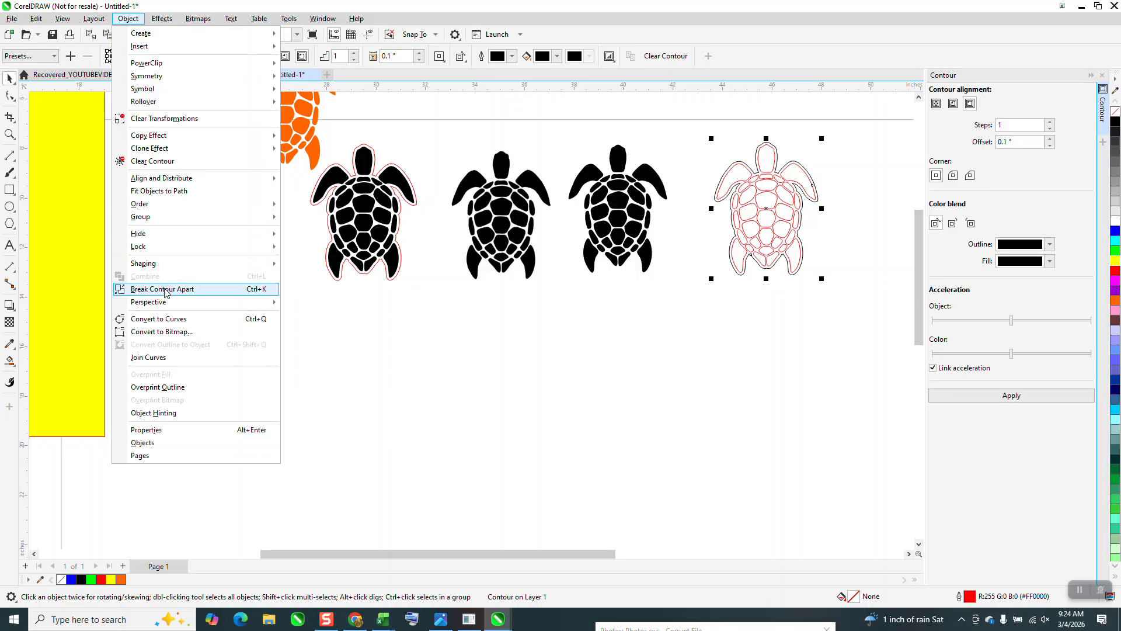
pyautogui.click(153, 289)
pyautogui.click(775, 416)
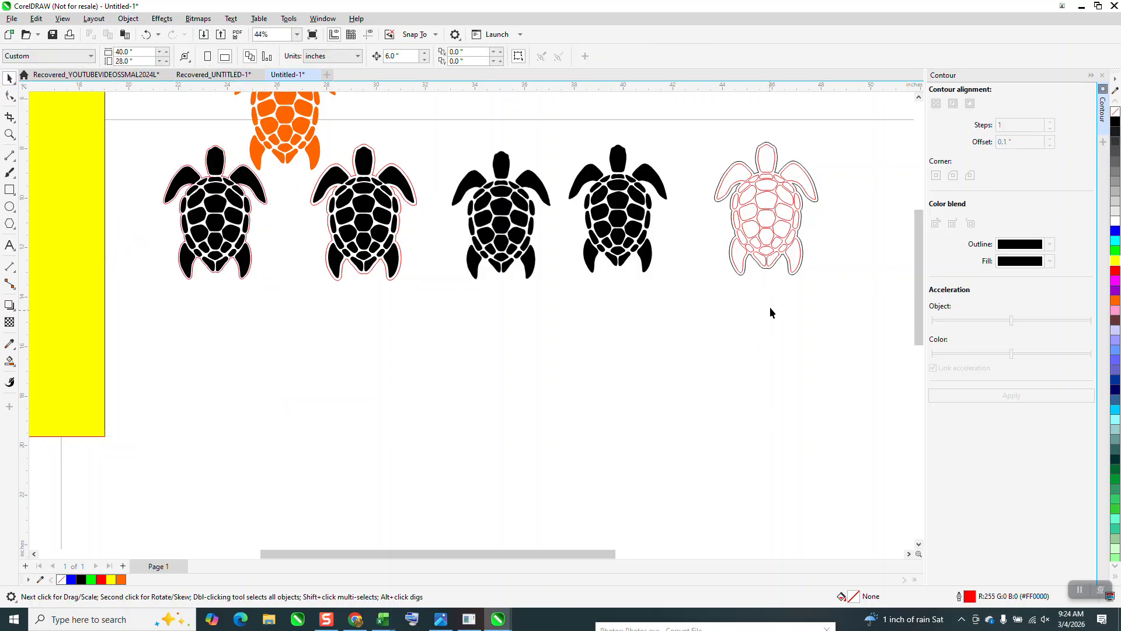
pyautogui.click(791, 273)
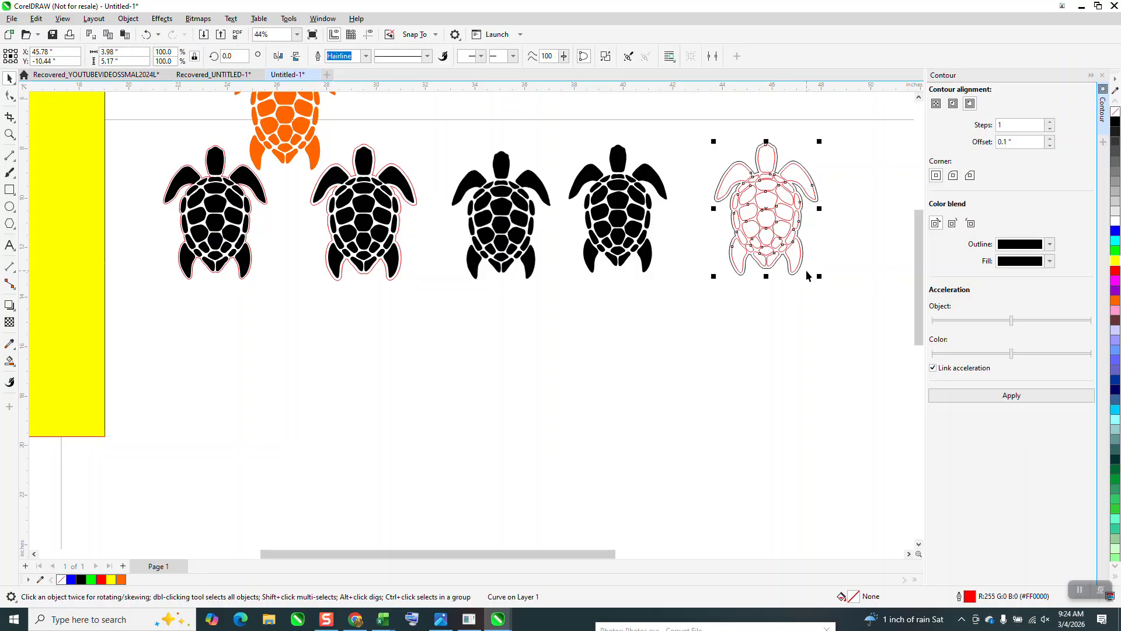
pyautogui.hotkey('shift', 'Right')
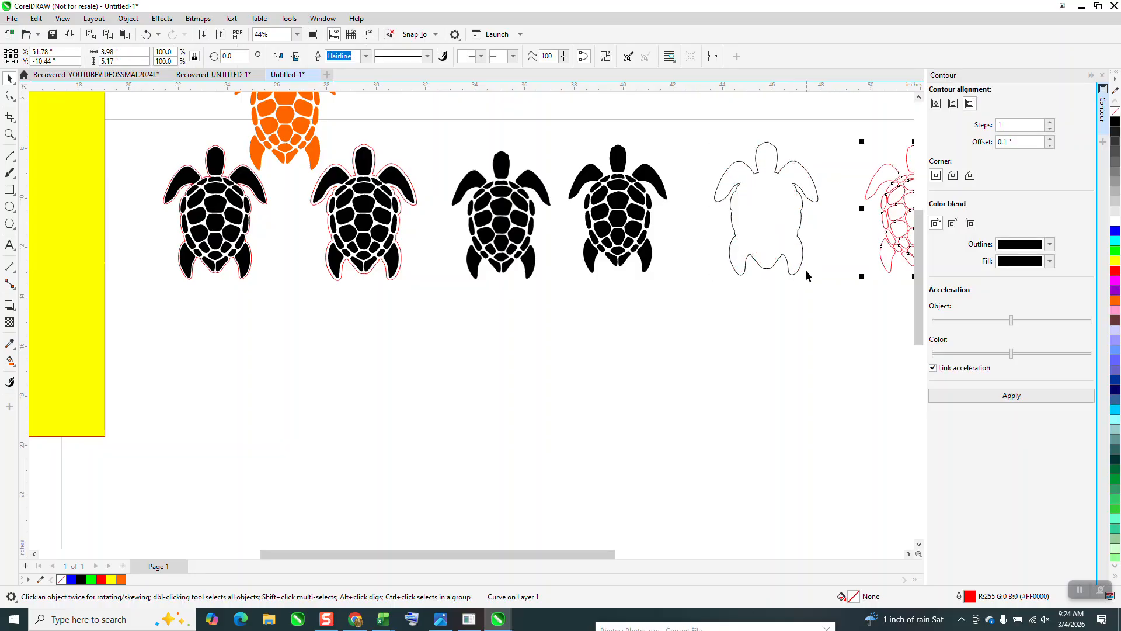
pyautogui.click(762, 243)
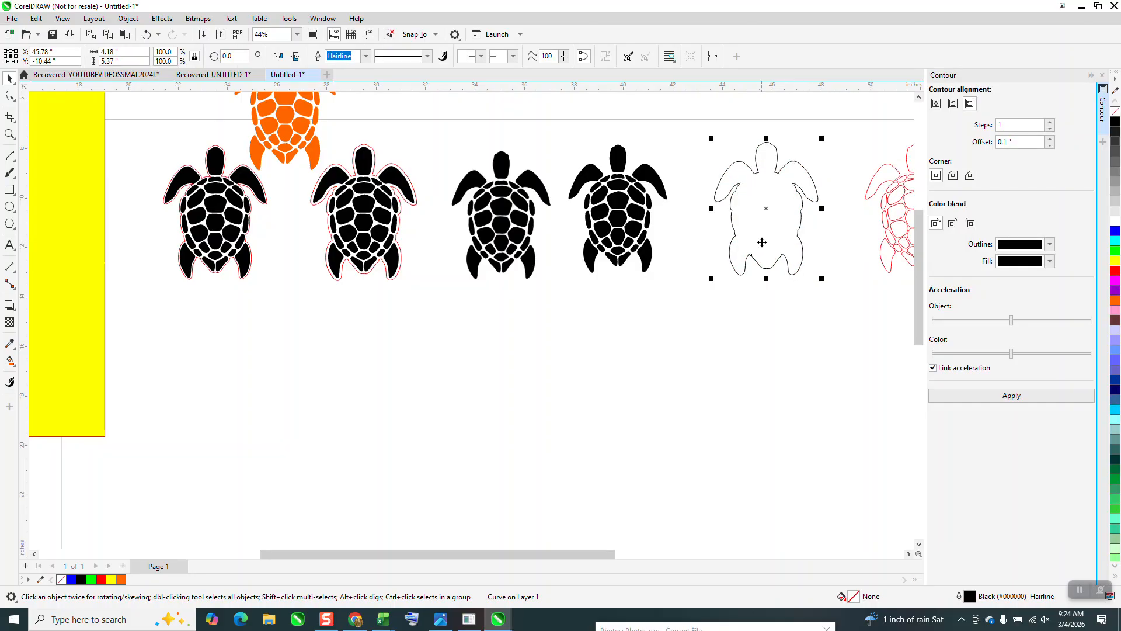
# Step: Recolour the selected black contour outline red and move it 6 inches left so that it surrounds the black turtle
pyautogui.rightClick(1115, 272)
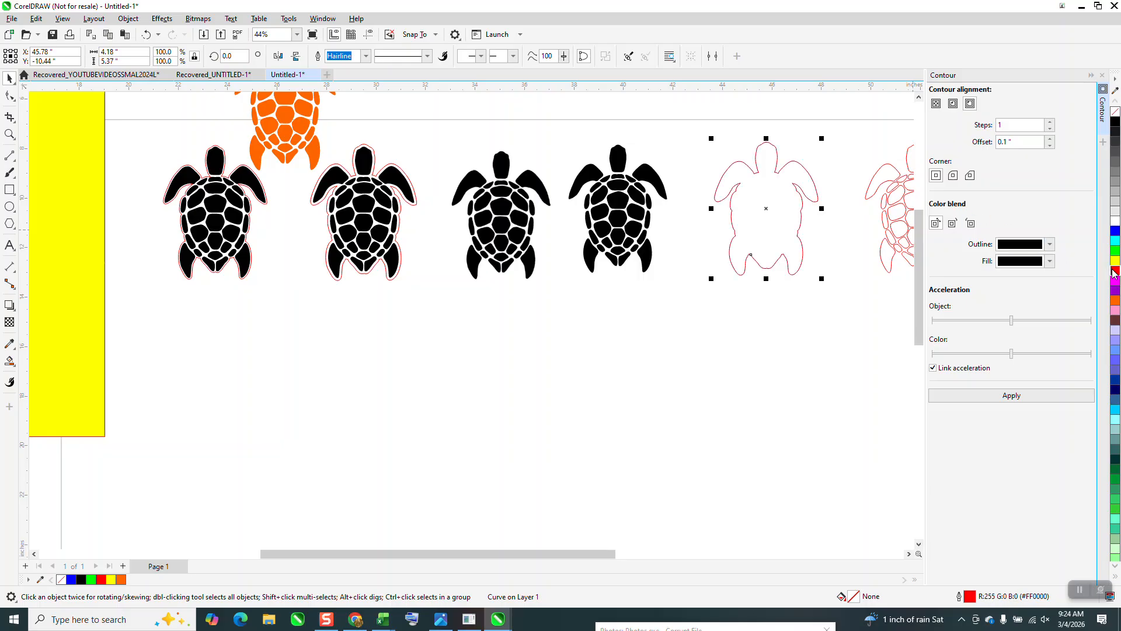
pyautogui.hotkey('shift', 'Left')
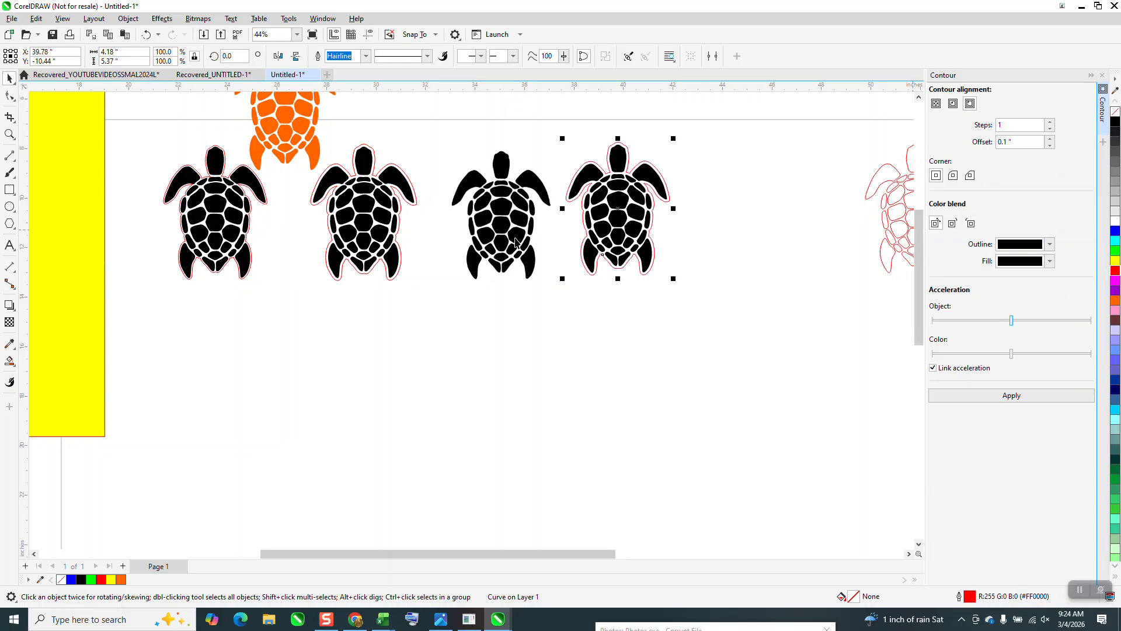
pyautogui.click(10, 134)
pyautogui.moveTo(531, 119); pyautogui.dragTo(744, 307)
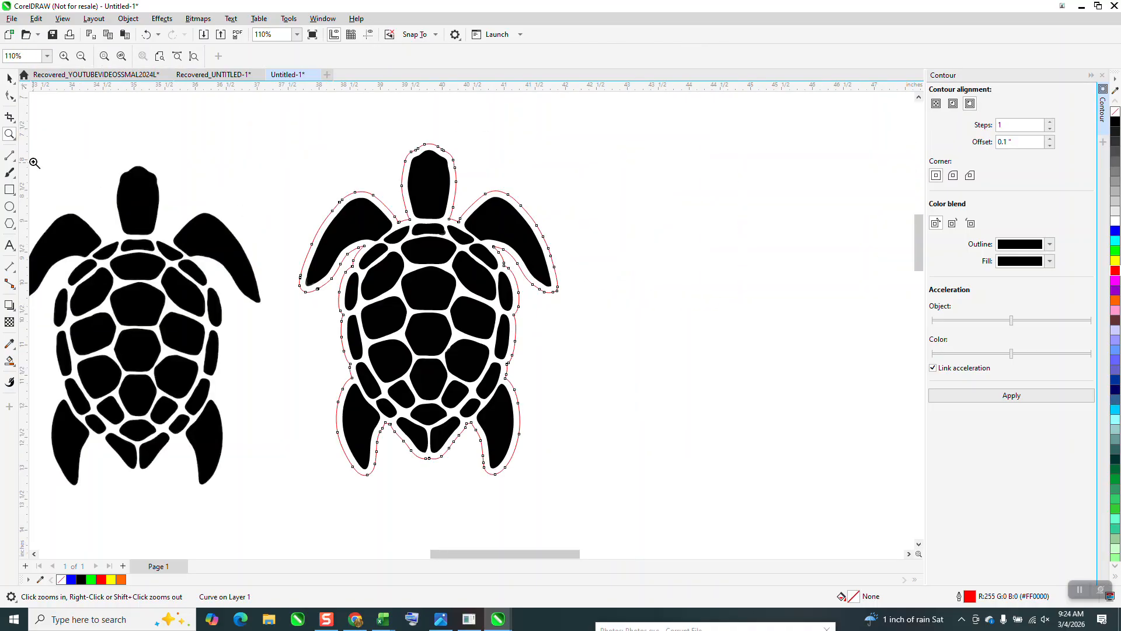
pyautogui.click(10, 78)
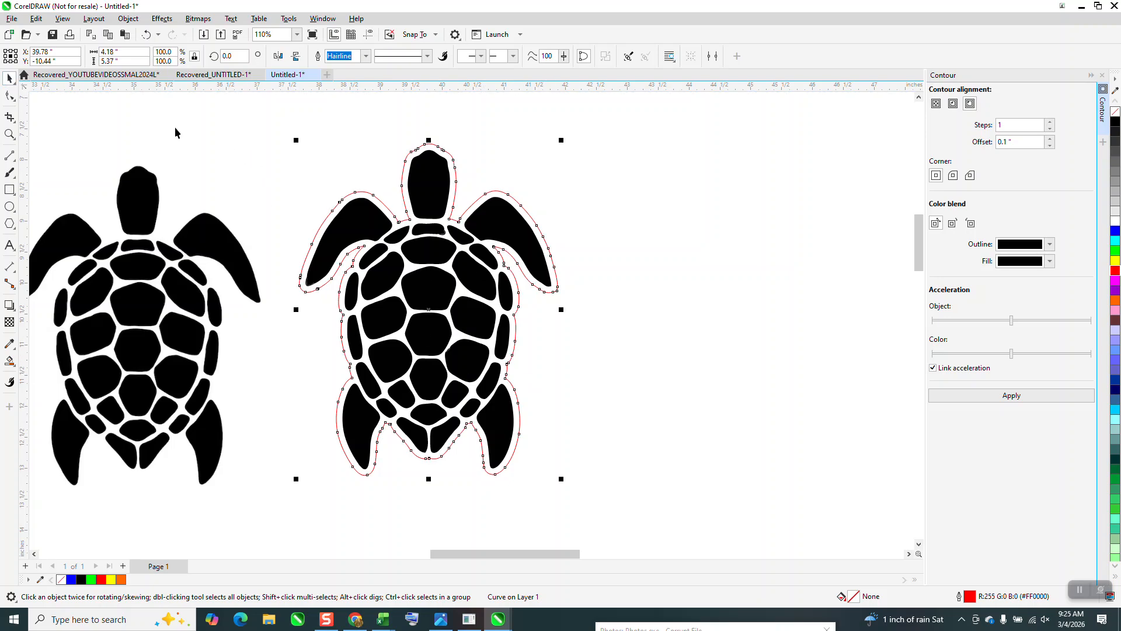
# Step: Copy the red outline 6 inches to the right and apply an inside contour with 1 step and a 0.05 inch offset
pyautogui.scroll(-1, 345, 197)
pyautogui.scroll(-2, 520, 235)
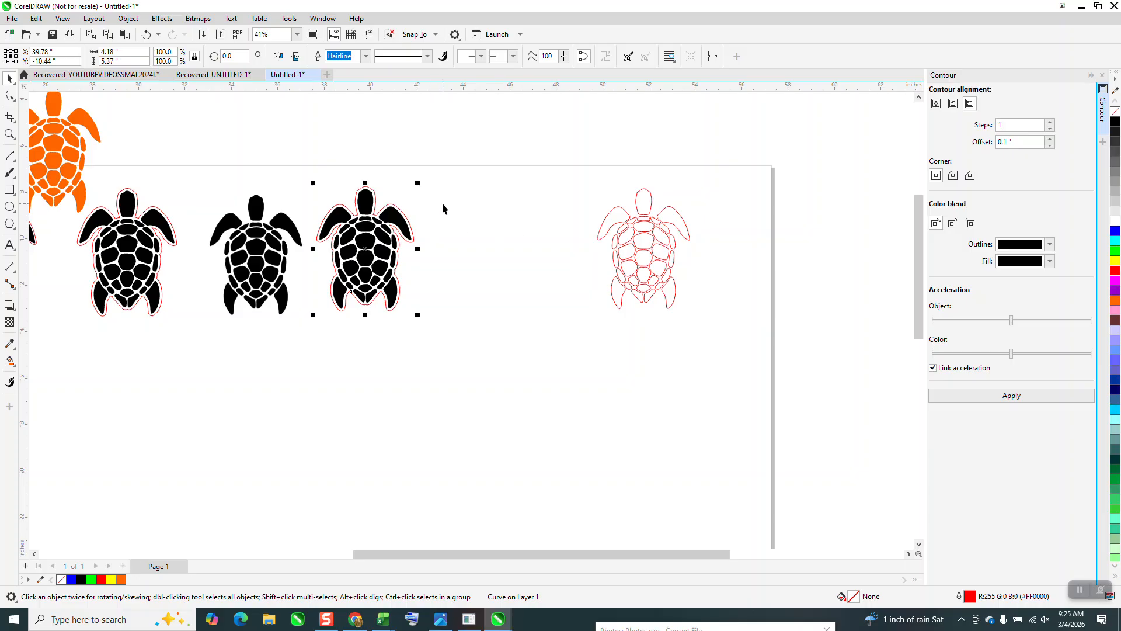
pyautogui.hotkey('ctrl', 'c')
pyautogui.hotkey('ctrl', 'v')
pyautogui.press('Right')
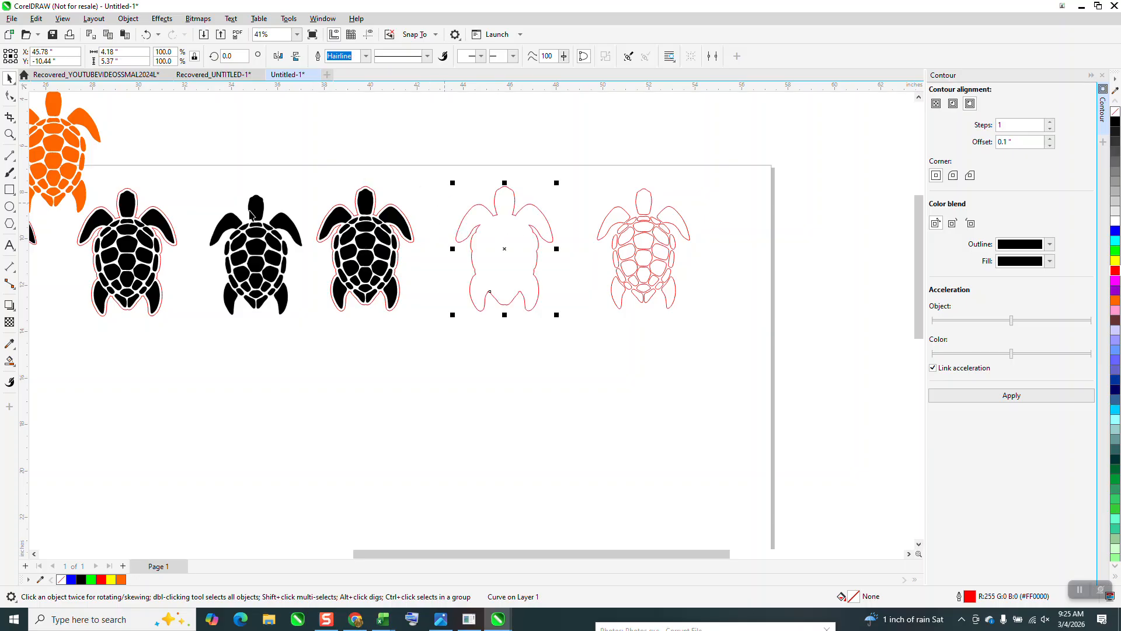
pyautogui.click(1021, 141)
pyautogui.write('.05')
pyautogui.click(1014, 397)
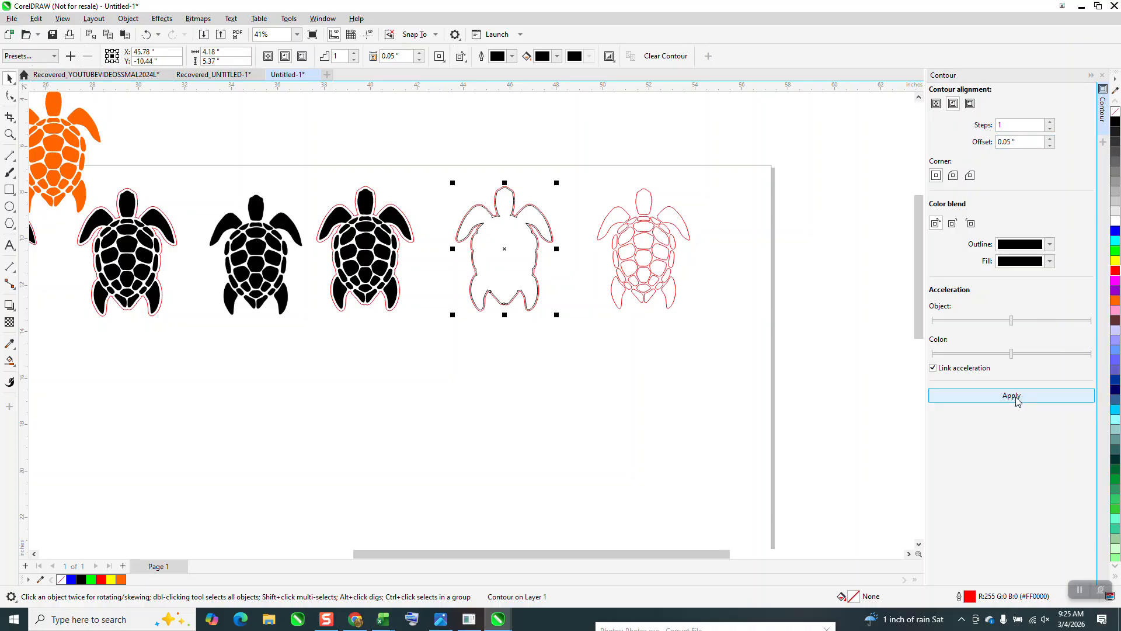
# Step: Break the contour apart, move the inner black curve 6 inches down, and recolour its outline red
pyautogui.click(128, 19)
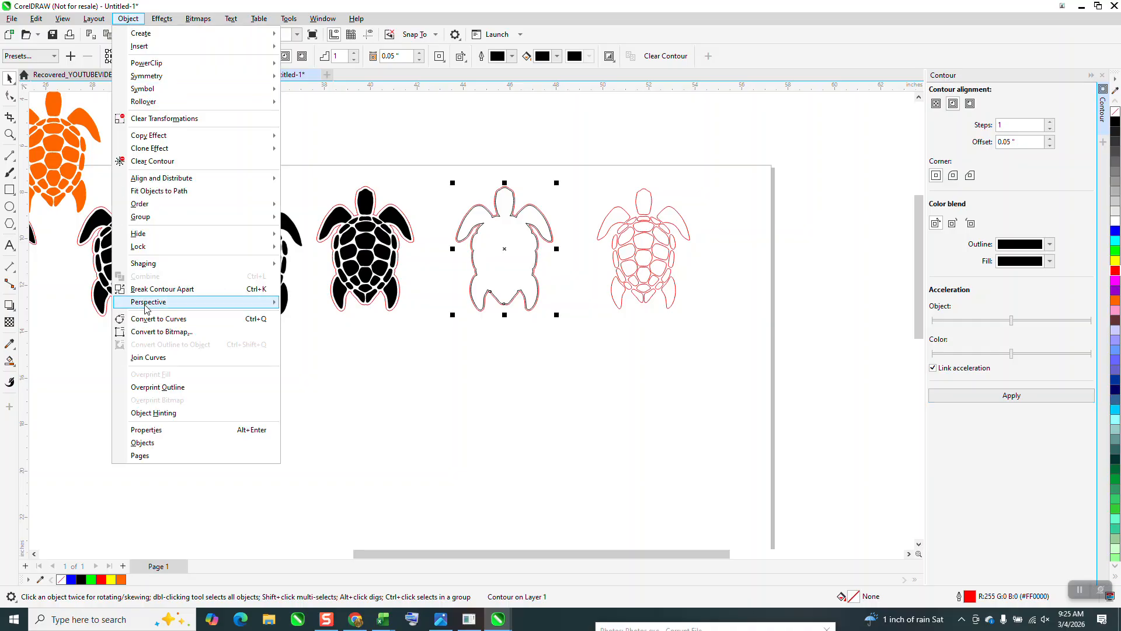
pyautogui.click(155, 289)
pyautogui.click(292, 121)
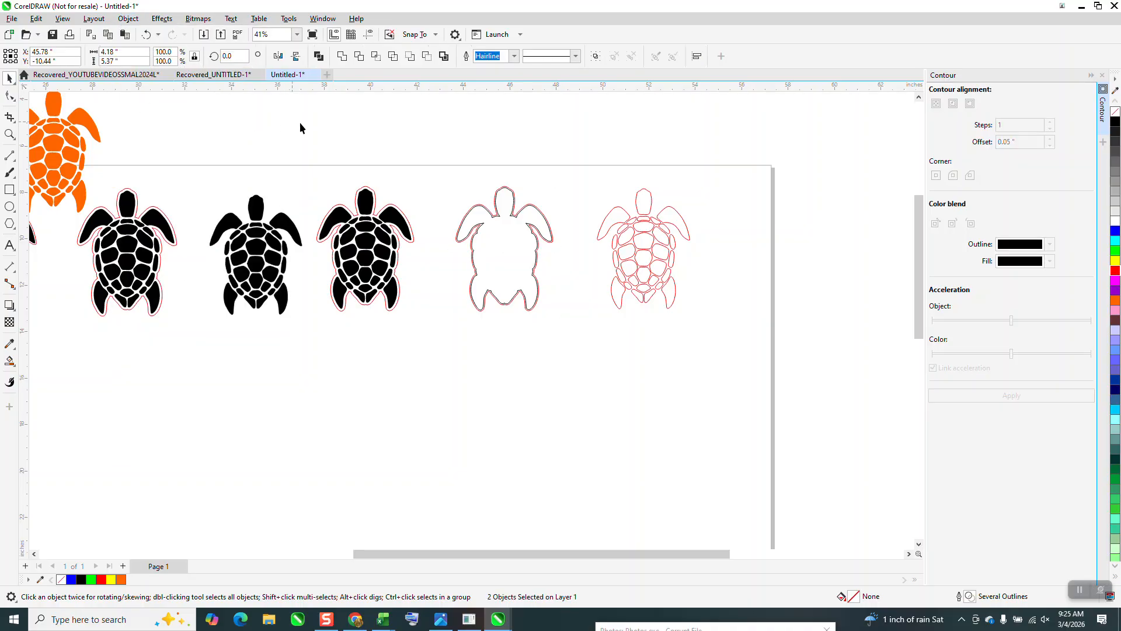
pyautogui.click(495, 239)
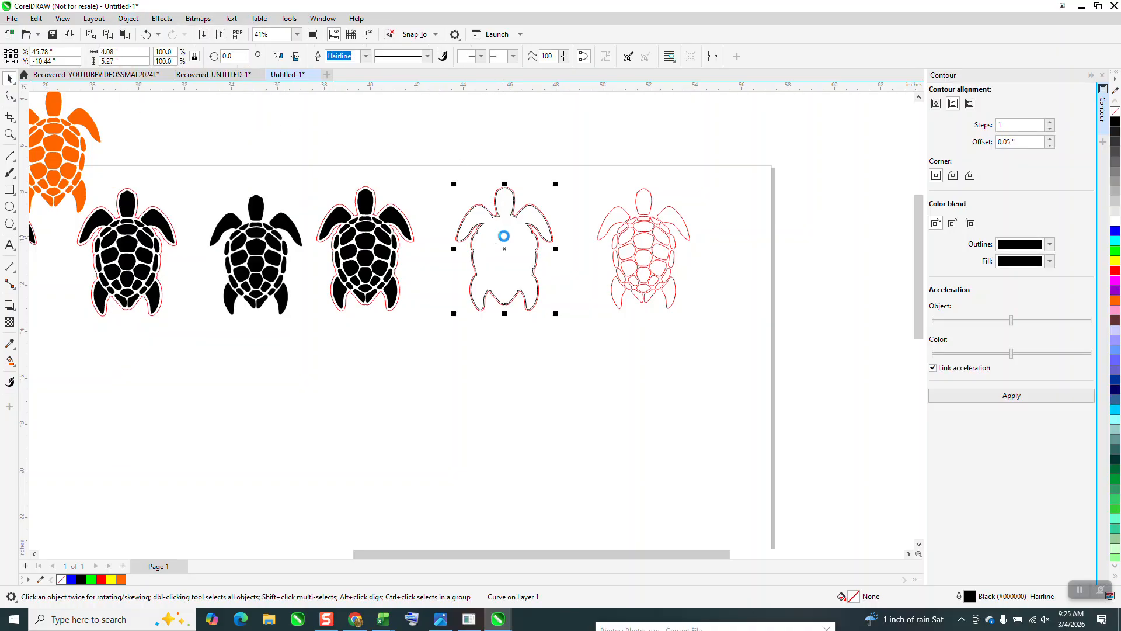
pyautogui.press('Down')
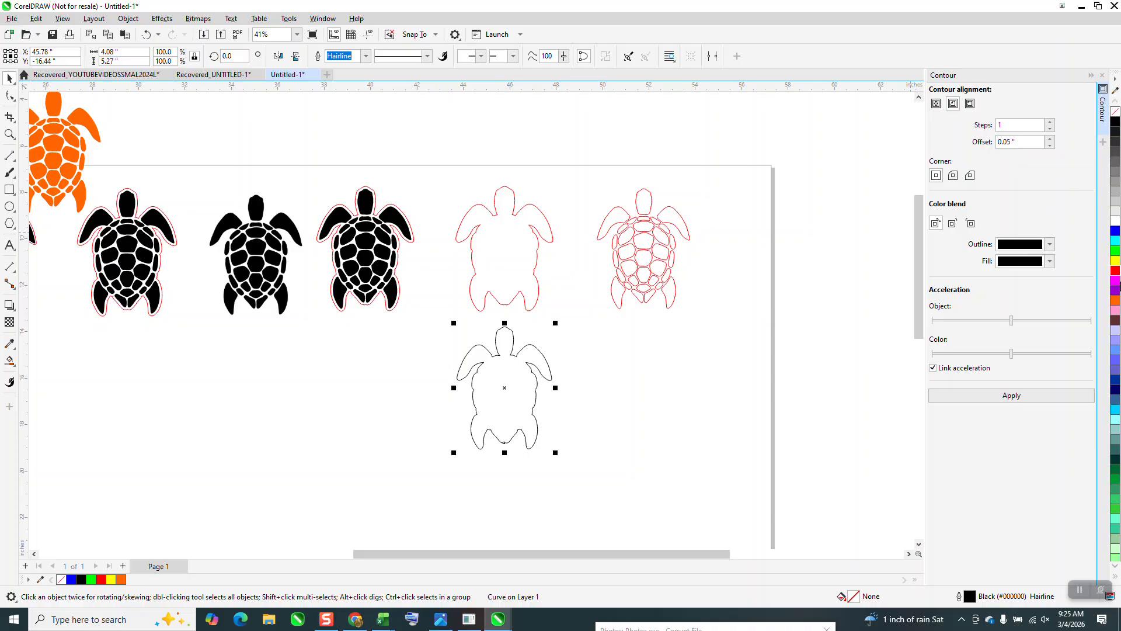
pyautogui.rightClick(1116, 271)
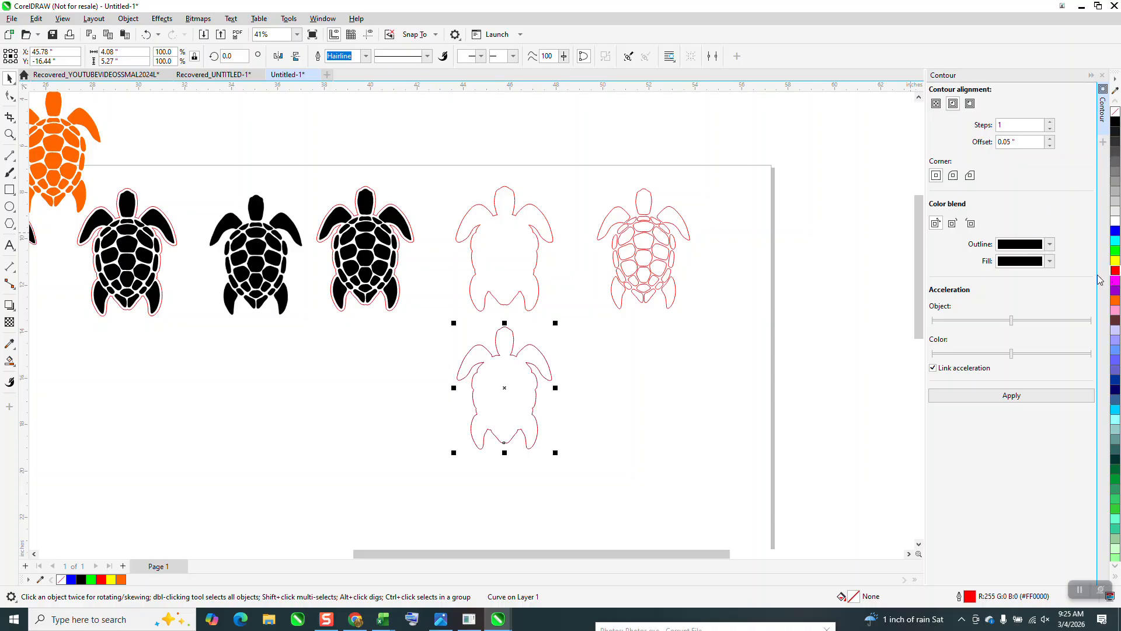
# Step: Move the red outline surrounding the rightmost black turtle 6 inches down
pyautogui.click(453, 199)
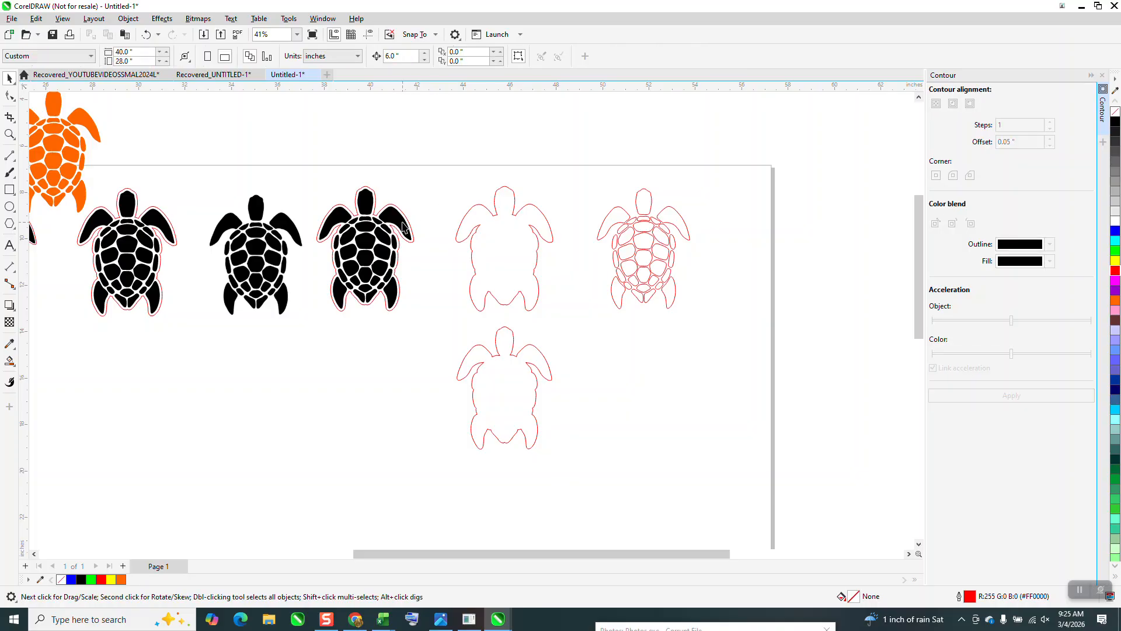
pyautogui.click(402, 227)
pyautogui.press('Down')
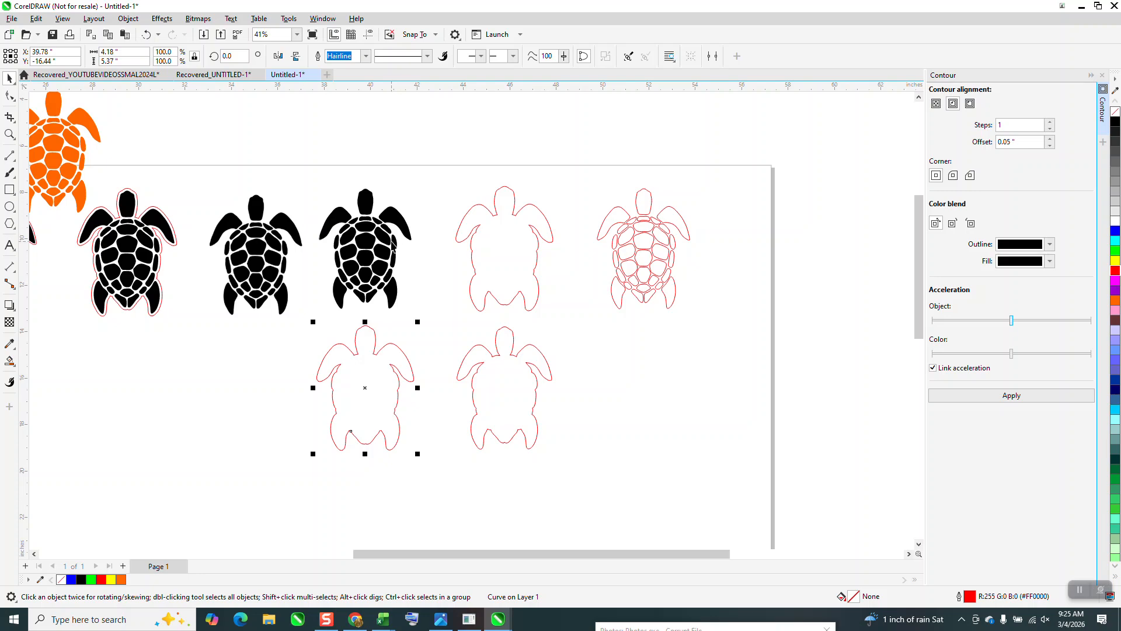
# Step: Group the rightmost black turtle's pieces and place copies inside both lower outlines, 6 inches down and then 6 inches right
pyautogui.click(393, 243)
pyautogui.moveTo(316, 170); pyautogui.dragTo(437, 325)
pyautogui.hotkey('ctrl', 'g')
pyautogui.press('+')
pyautogui.press('Down')
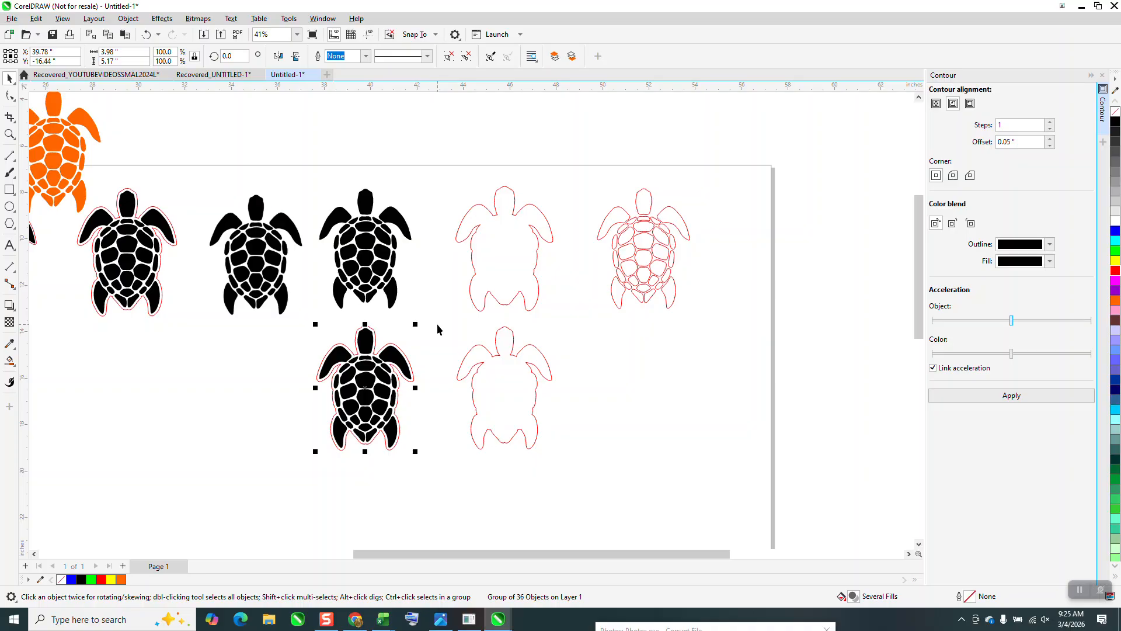
pyautogui.press('+')
pyautogui.press('Right')
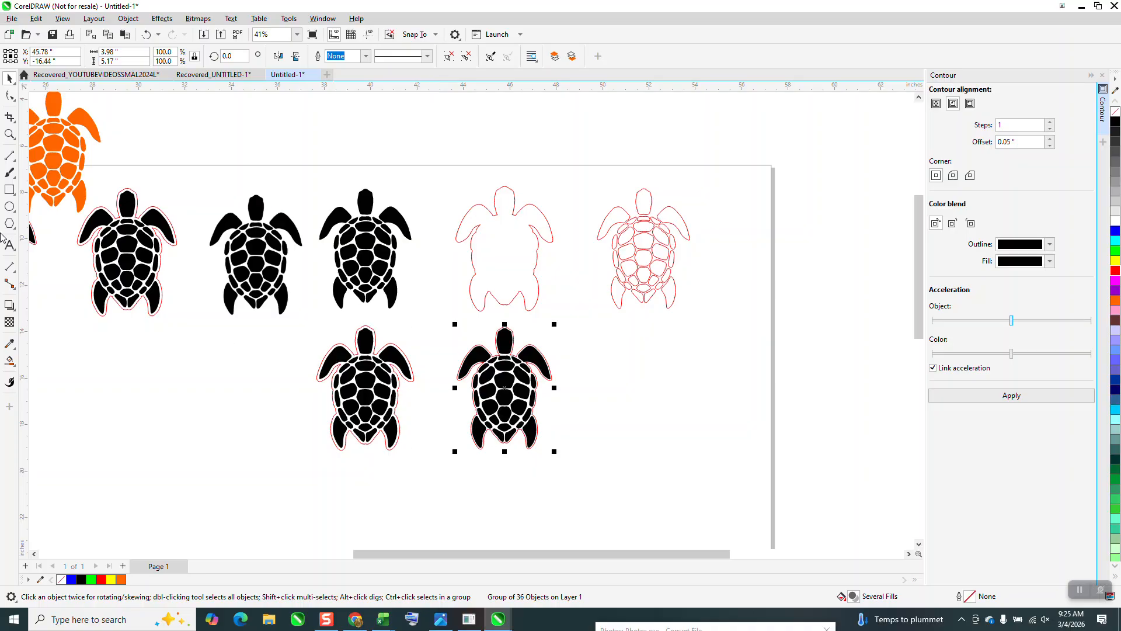
# Step: Inspect up close how the smaller red outline fits around the lower right black turtle
pyautogui.click(9, 134)
pyautogui.moveTo(348, 323); pyautogui.dragTo(549, 378)
pyautogui.moveTo(603, 349); pyautogui.dragTo(658, 403)
pyautogui.scroll(-10, 532, 330)
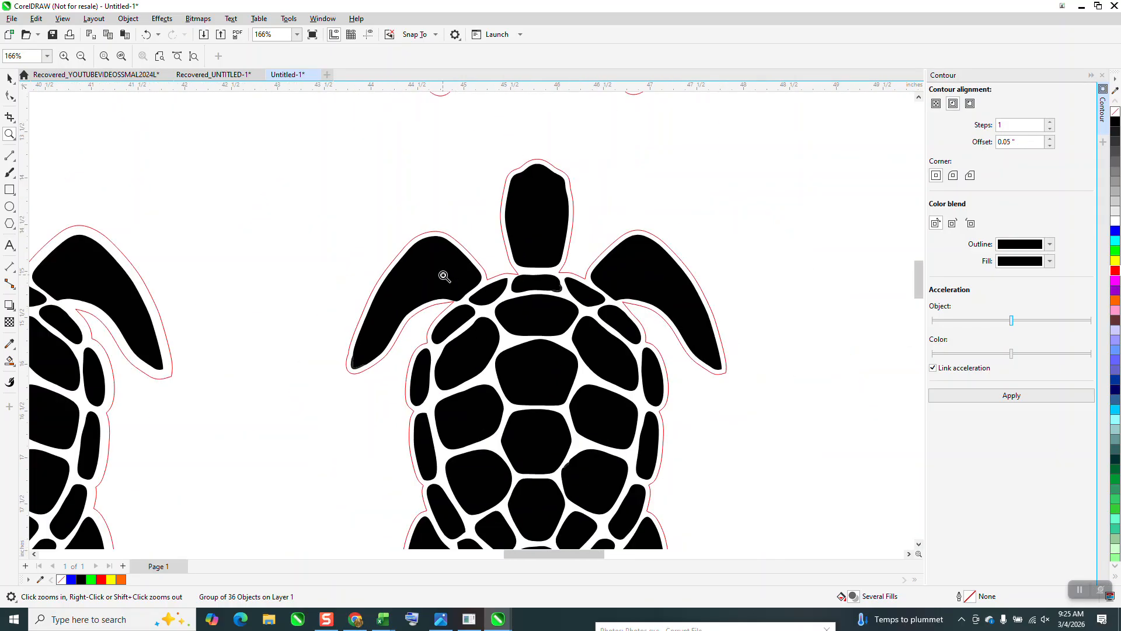
pyautogui.scroll(-2, 445, 286)
pyautogui.click(9, 77)
pyautogui.scroll(-2, 409, 225)
pyautogui.click(402, 212)
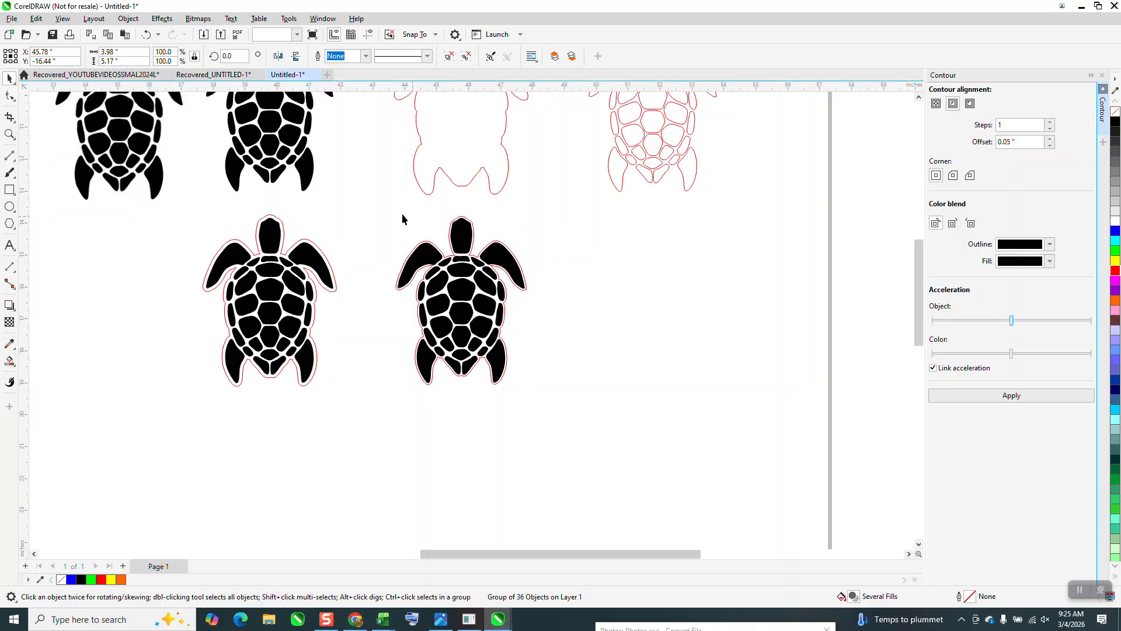
# Step: Move the smaller red outline 6 inches right off the turtle and apply a 1-step inside contour with a 0.05 inch offset
pyautogui.click(473, 226)
pyautogui.press('Right')
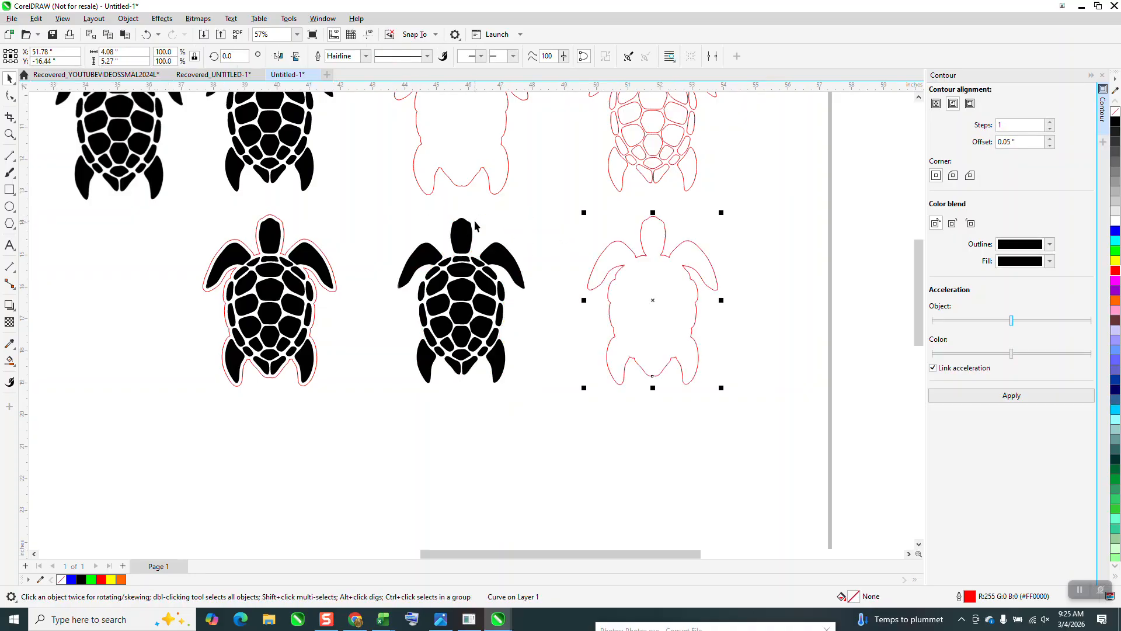
pyautogui.click(1018, 141)
pyautogui.click(953, 105)
pyautogui.click(1015, 397)
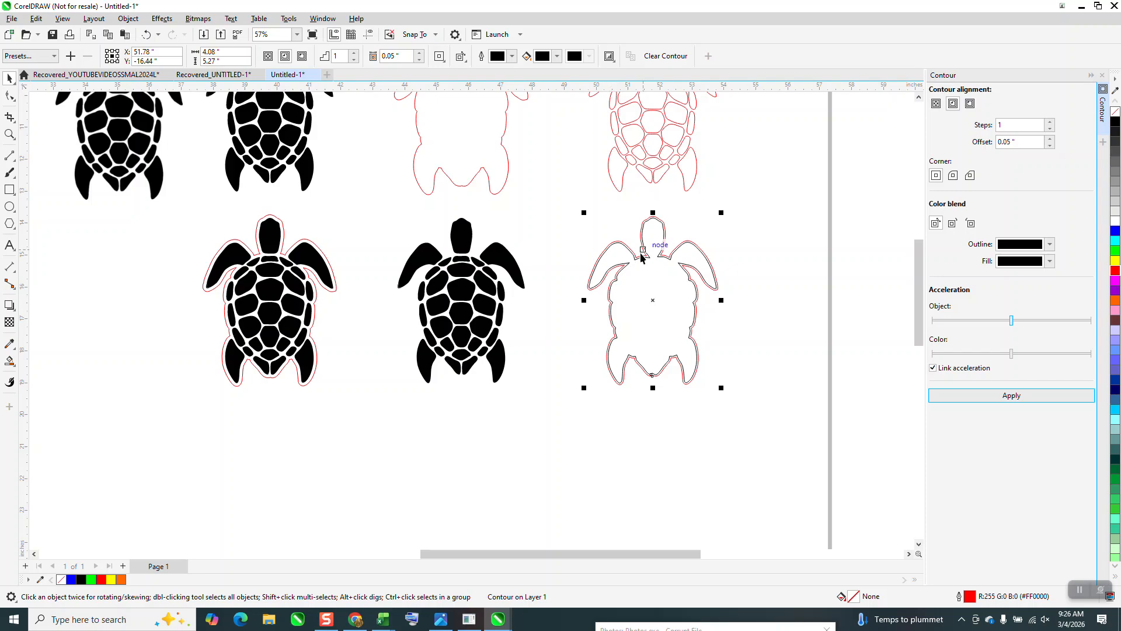
# Step: Break this contour apart, move its inner curve 6 inches left onto the black turtle, and recolour the curve's outline red
pyautogui.click(126, 23)
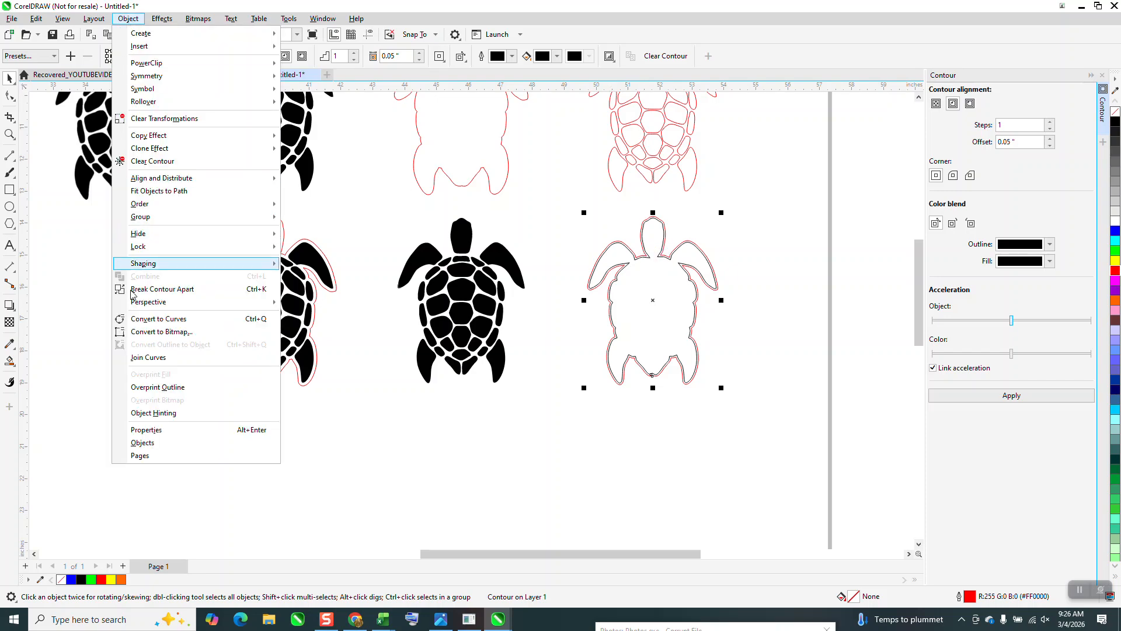
pyautogui.click(137, 291)
pyautogui.click(575, 391)
pyautogui.click(670, 344)
pyautogui.press('Left')
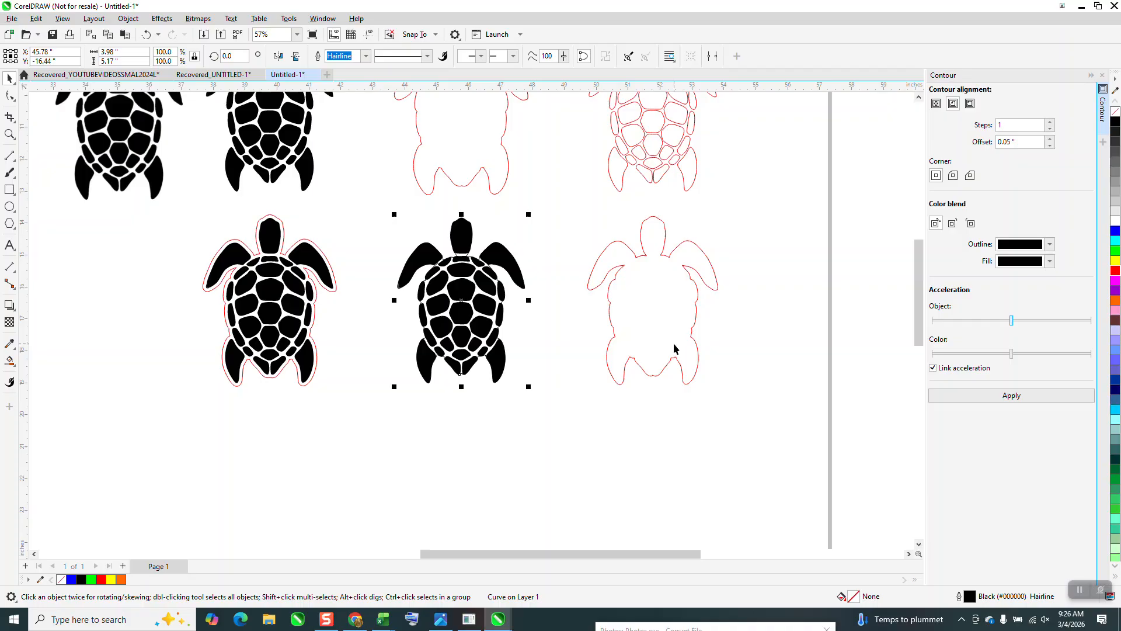
pyautogui.rightClick(1116, 272)
# Step: Check the tight red outline against the turtle's edges up close, and move it 6 inches right off the turtle
pyautogui.click(10, 134)
pyautogui.moveTo(433, 232); pyautogui.dragTo(521, 289)
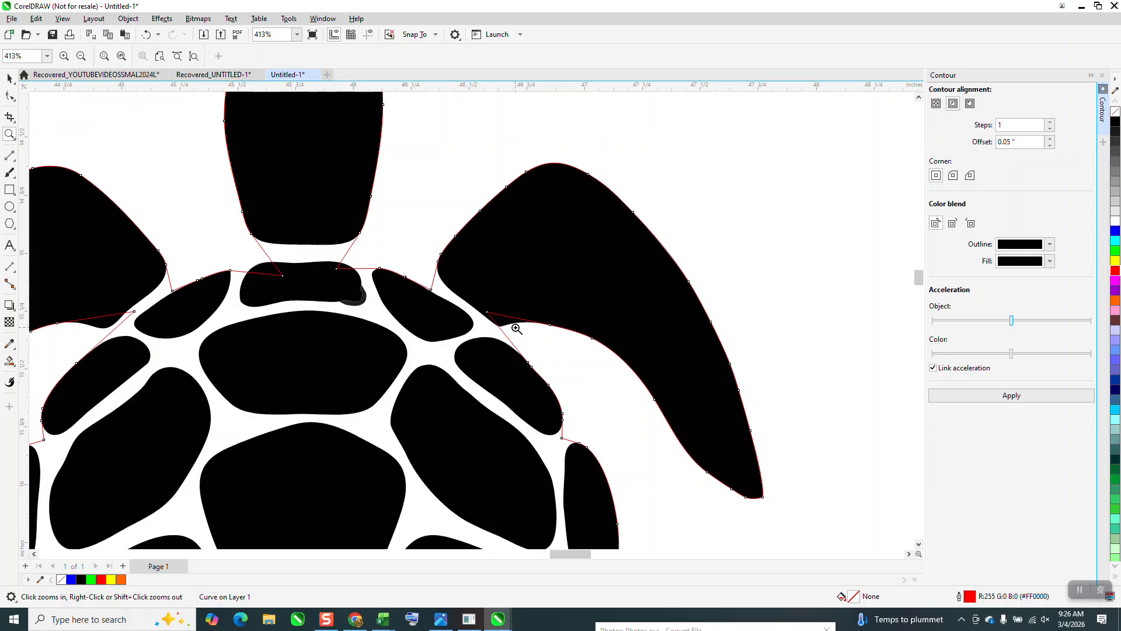
pyautogui.scroll(-1, 393, 306)
pyautogui.scroll(-2, 388, 276)
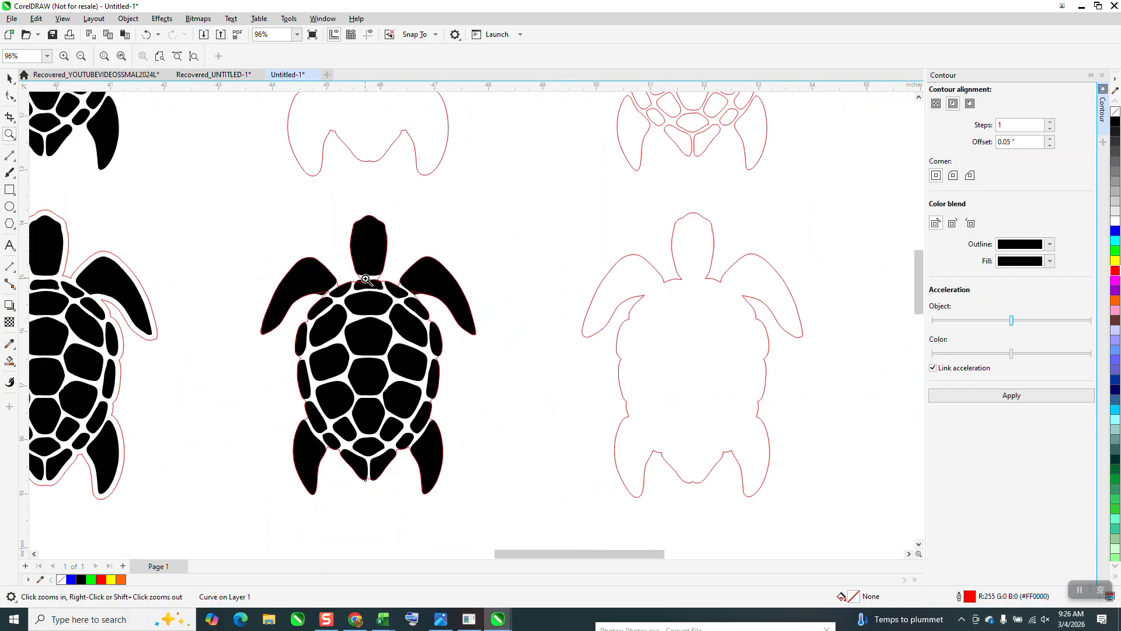
pyautogui.scroll(-1, 414, 259)
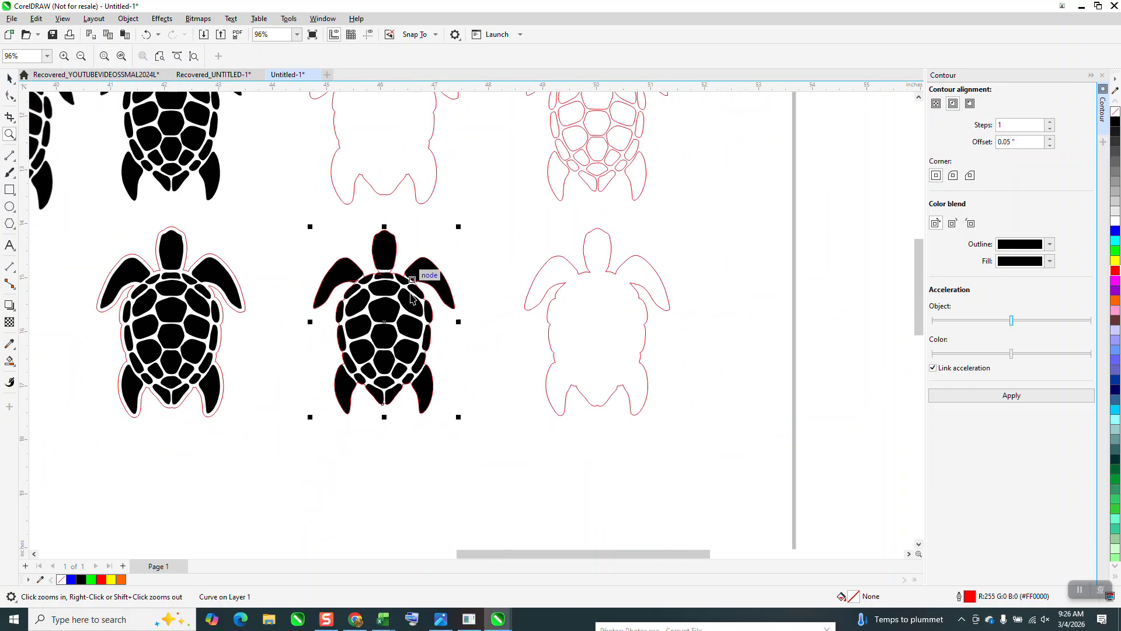
pyautogui.press('Right')
# Step: Compare the red contour outlines around the two black turtles below the orange one
pyautogui.scroll(-1, 431, 353)
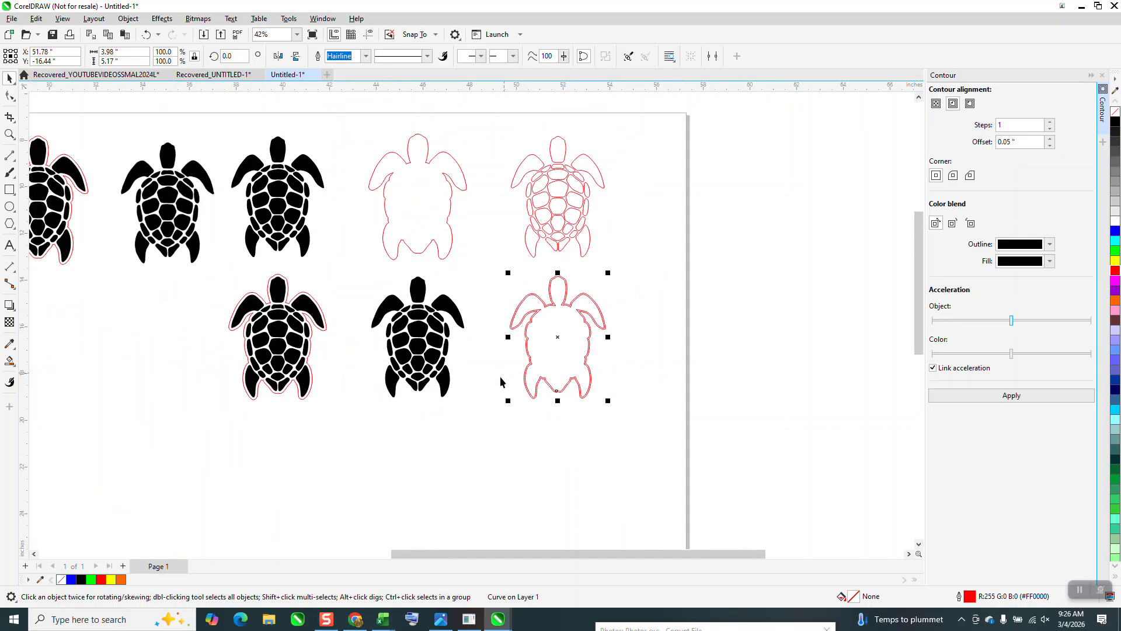
pyautogui.scroll(-3, 162, 302)
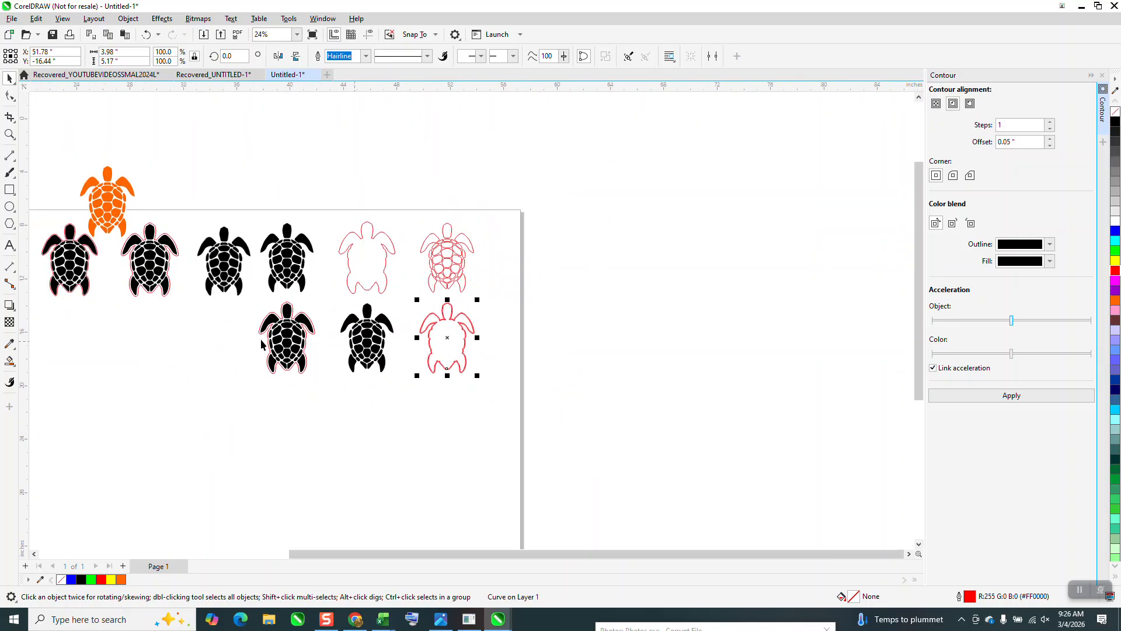
pyautogui.press('z')
pyautogui.moveTo(110, 270); pyautogui.dragTo(234, 330)
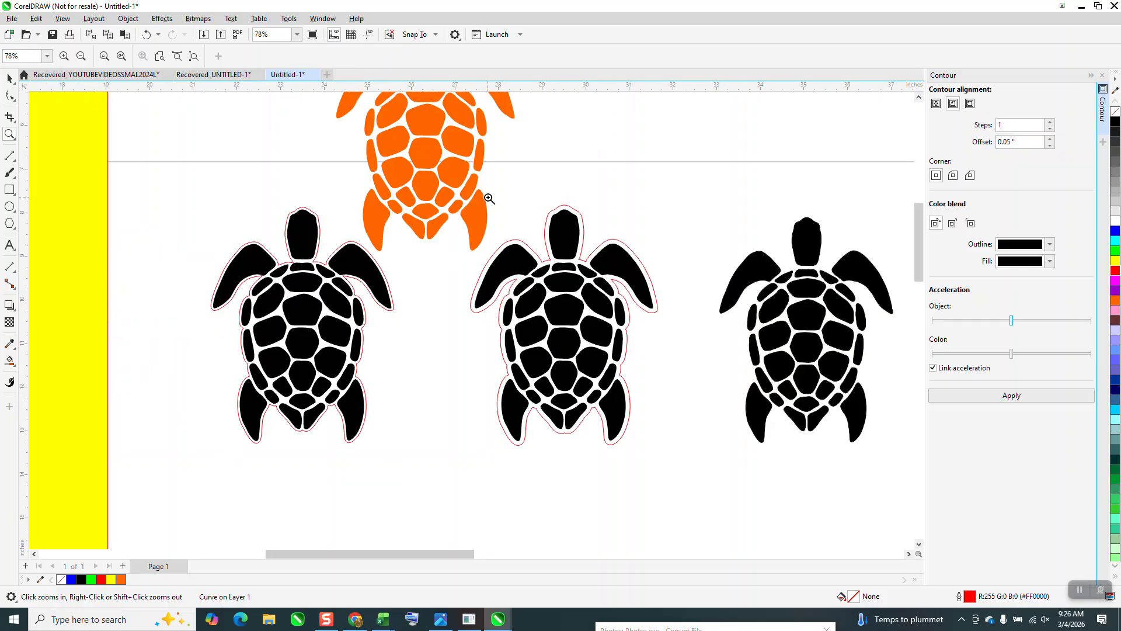